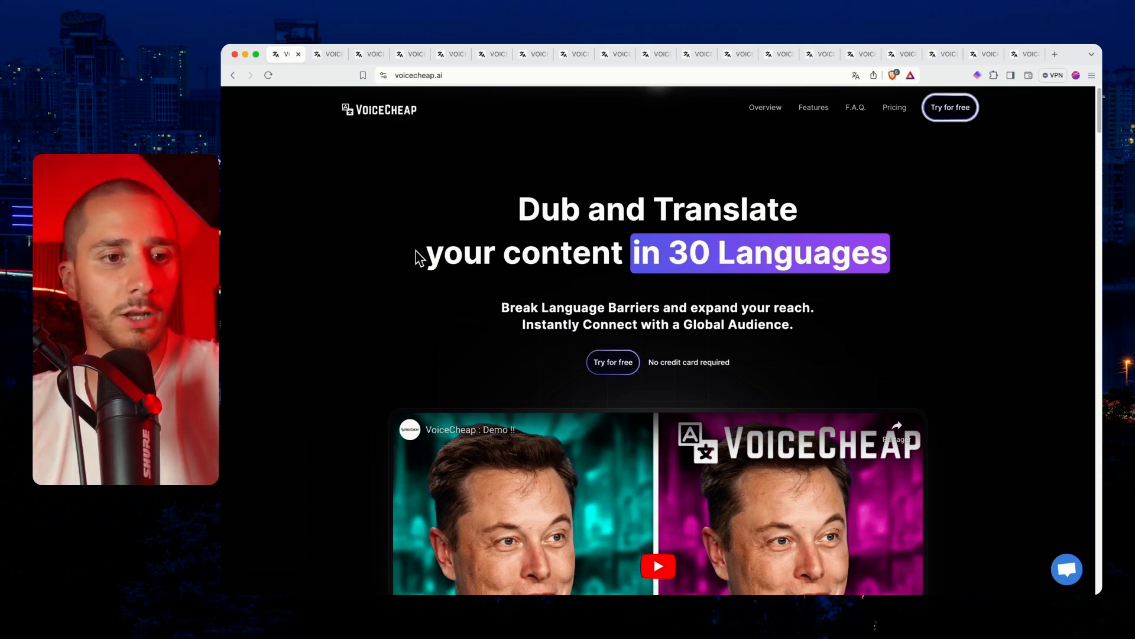
{"action": "left_click", "coordinate": [455, 79]}
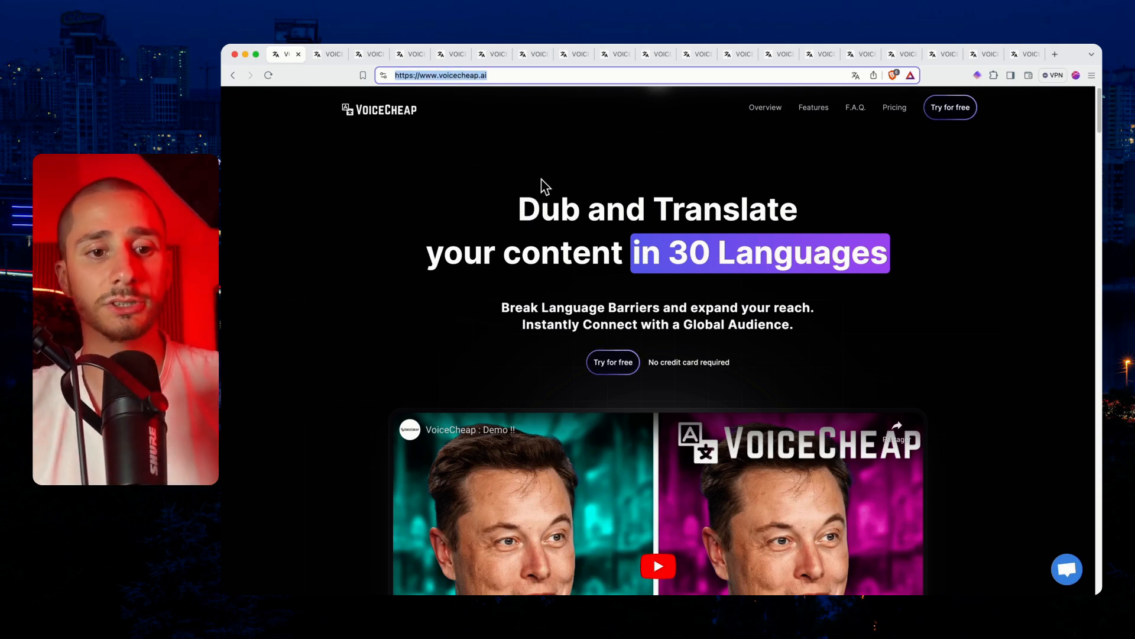
{"action": "left_click", "coordinate": [949, 108]}
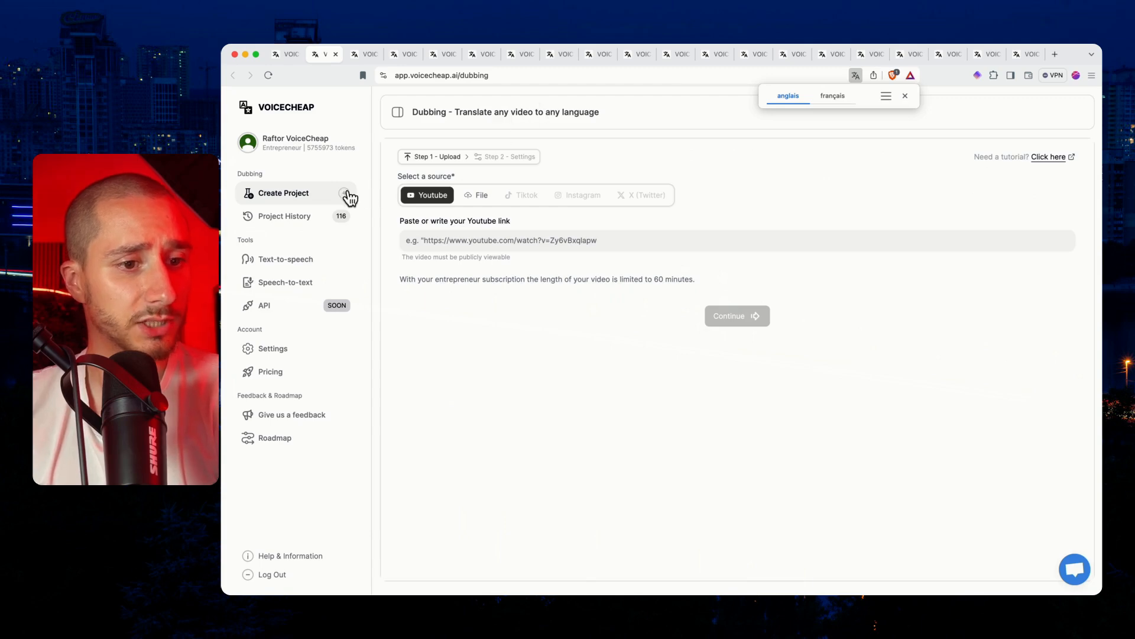
{"action": "left_click", "coordinate": [262, 200]}
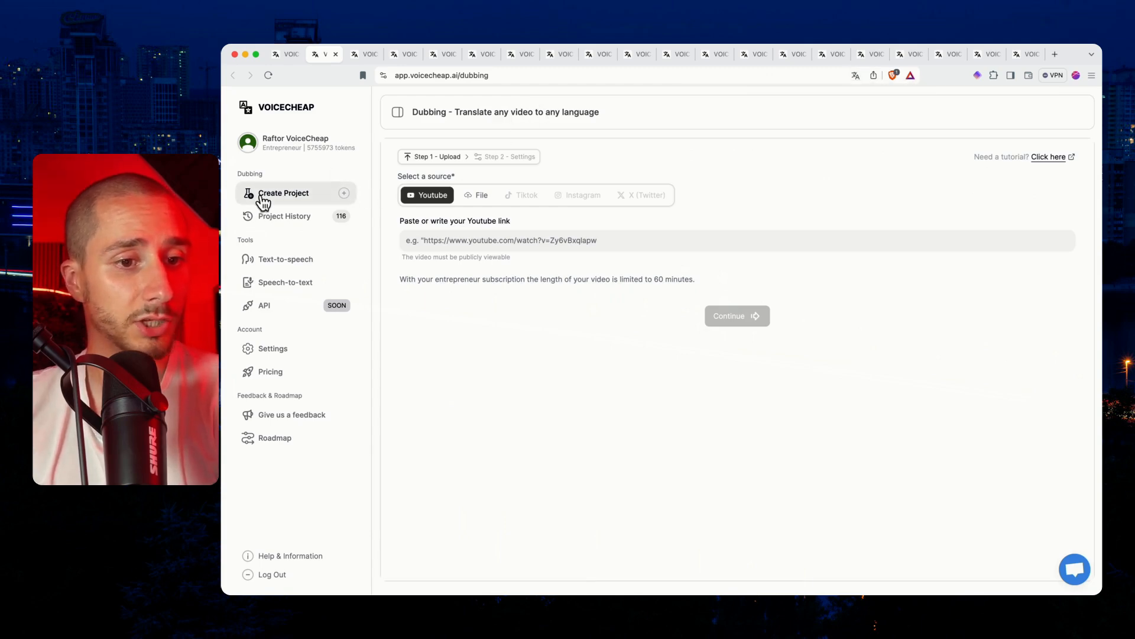
{"action": "left_click", "coordinate": [491, 242]}
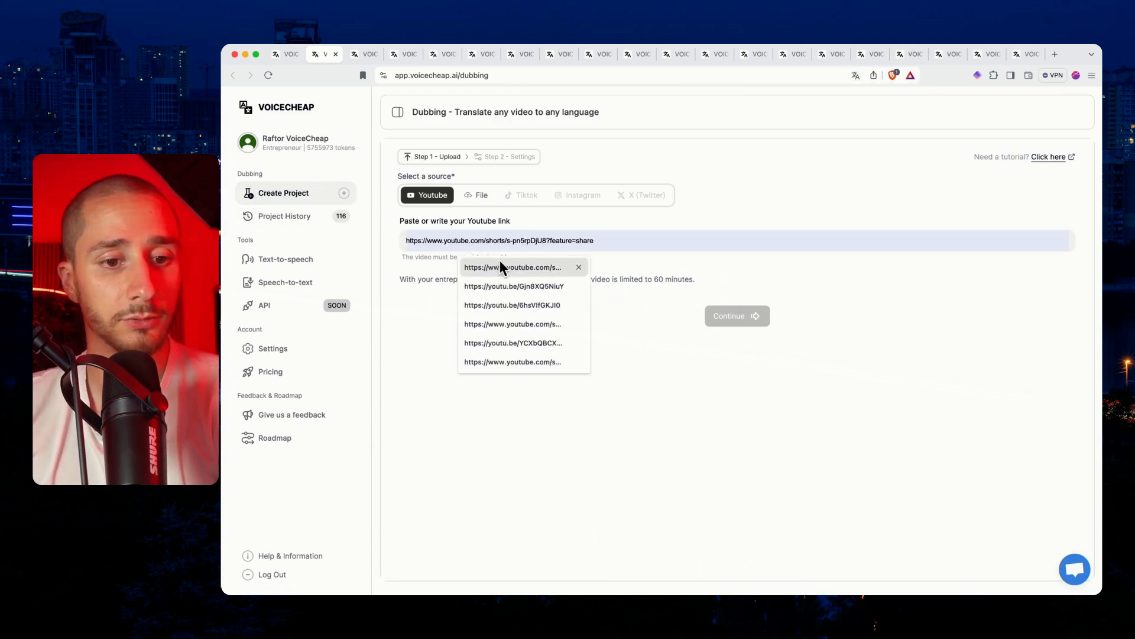
{"action": "left_click", "coordinate": [499, 264]}
Review the file import source with its upload and video length limits, and return the source to YouTube.
{"action": "left_click", "coordinate": [473, 197]}
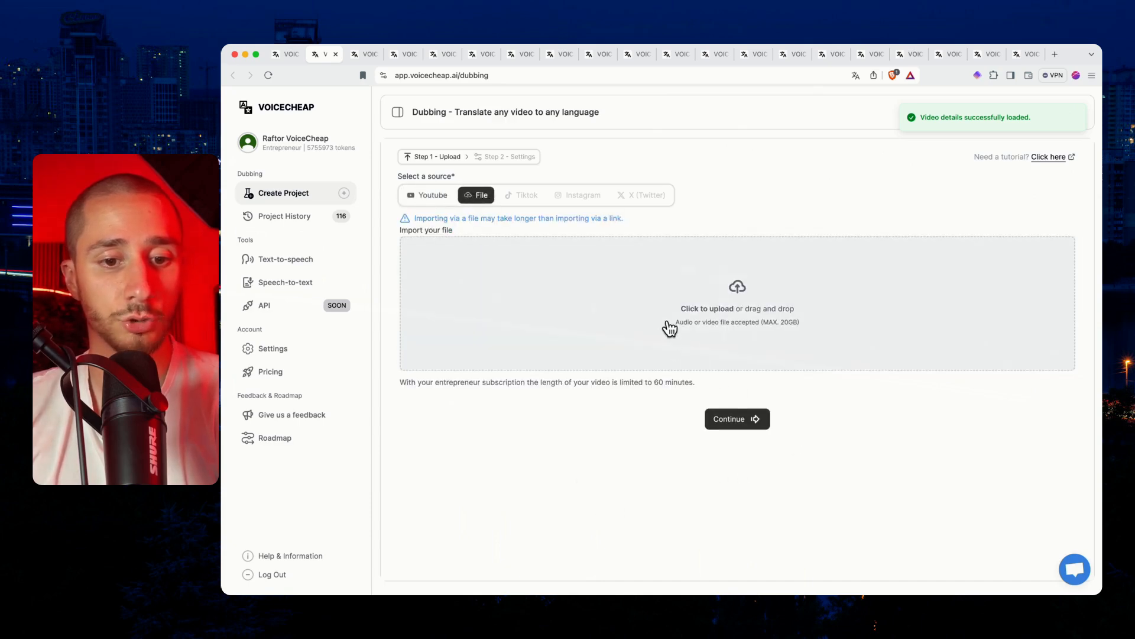
{"action": "left_click_drag", "start_coordinate": [667, 327], "coordinate": [593, 465]}
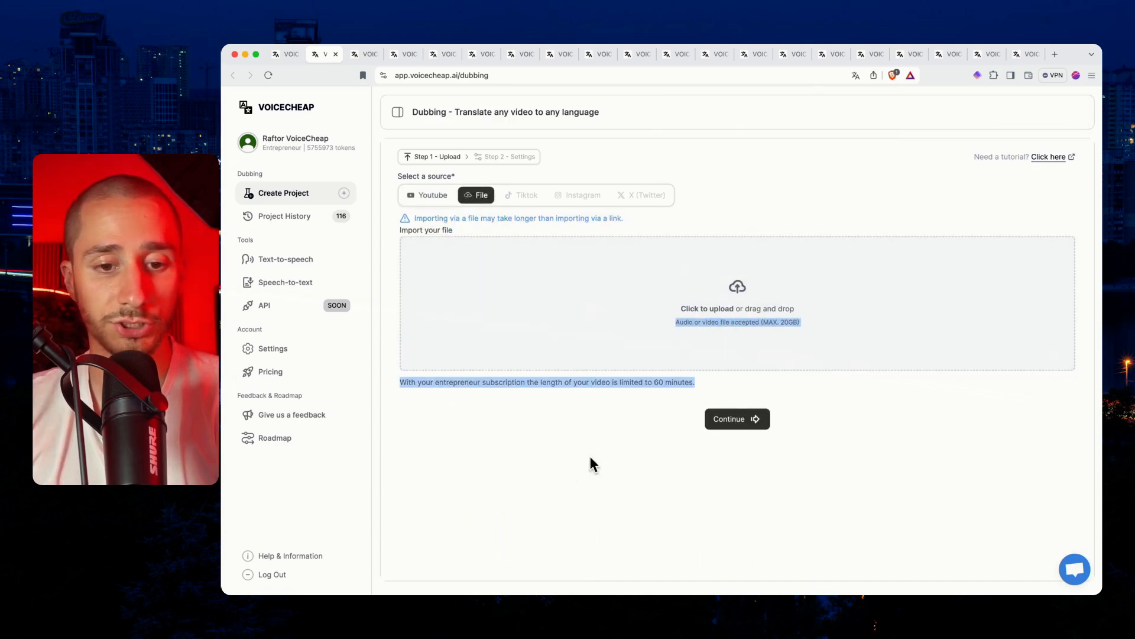
{"action": "left_click", "coordinate": [554, 464]}
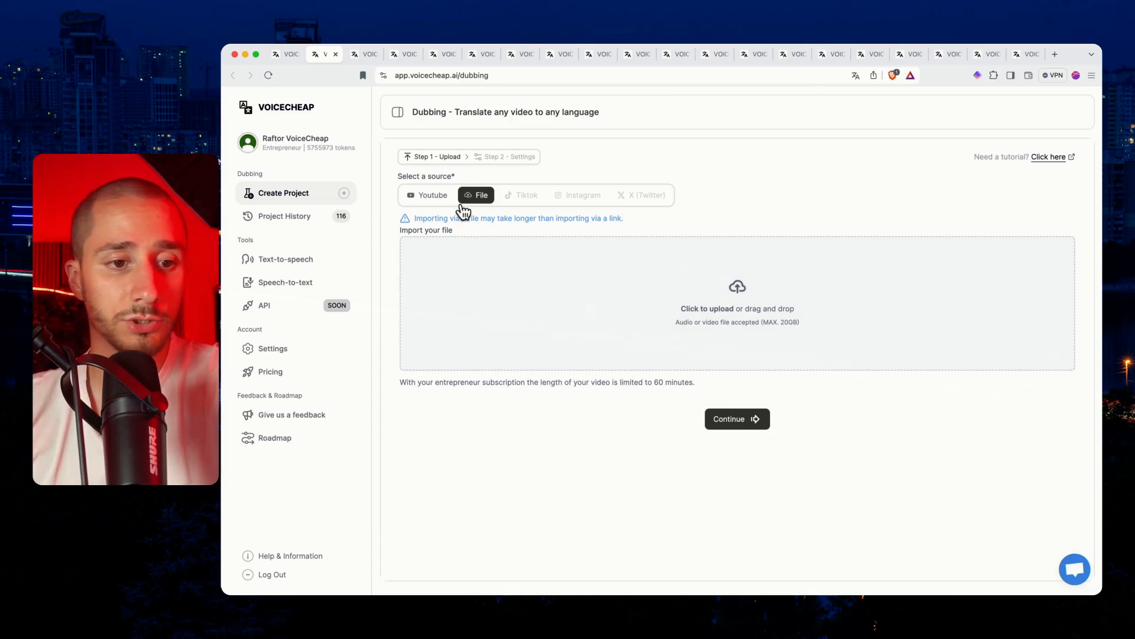
{"action": "left_click", "coordinate": [445, 196]}
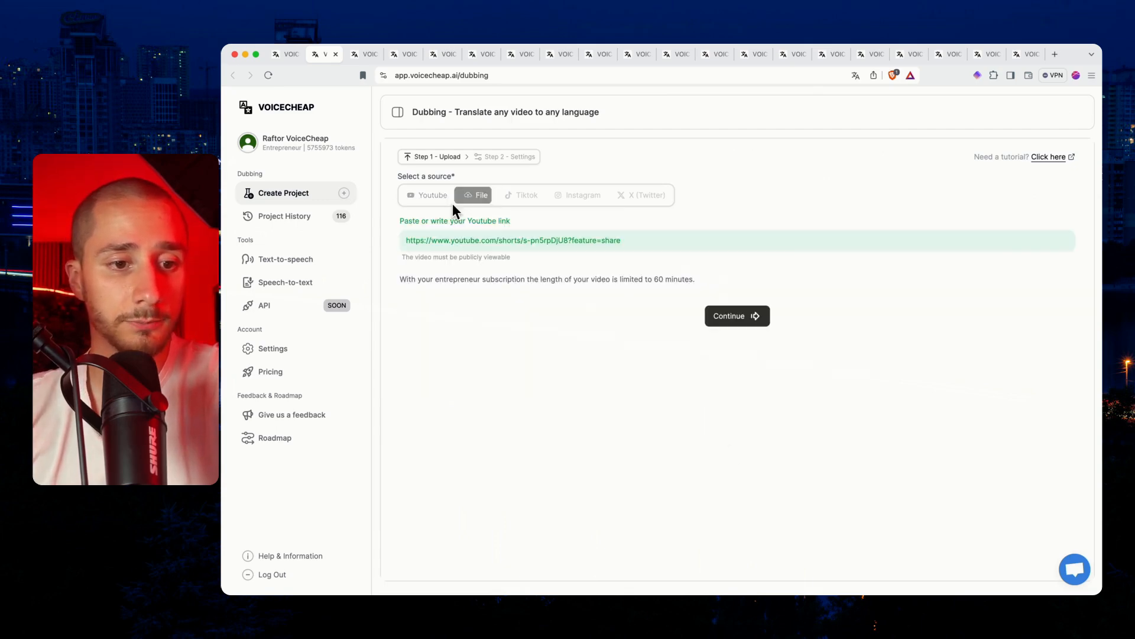
Open the existing "Good job" dubbing project and examine its French transcript beside the English translation.
{"action": "left_click", "coordinate": [358, 53]}
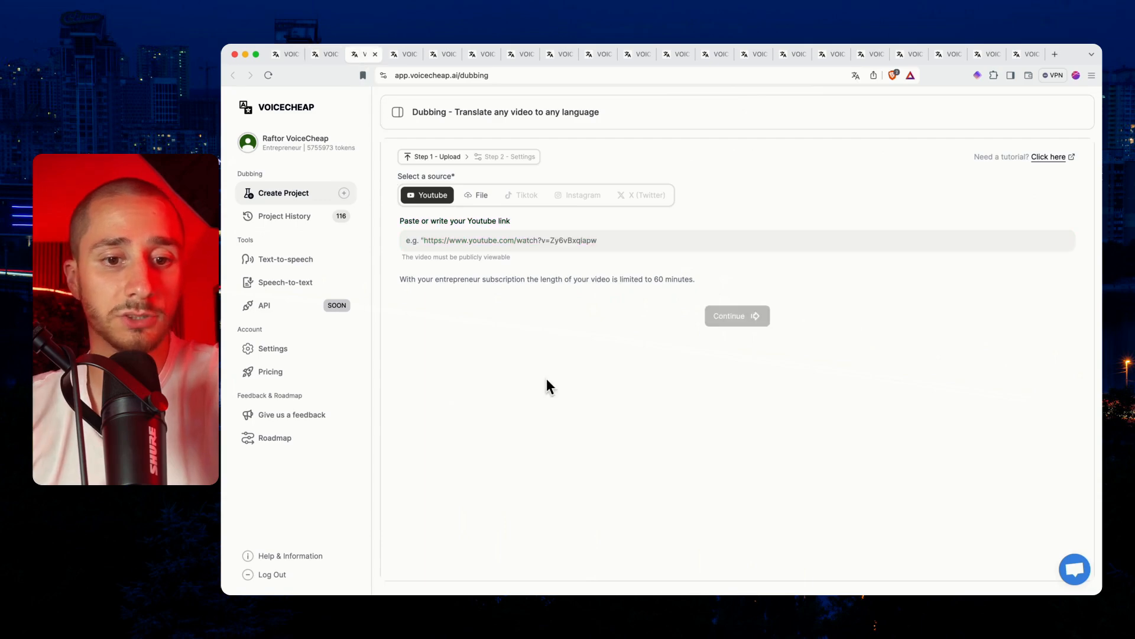
{"action": "left_click", "coordinate": [403, 55]}
{"action": "left_click", "coordinate": [438, 168]}
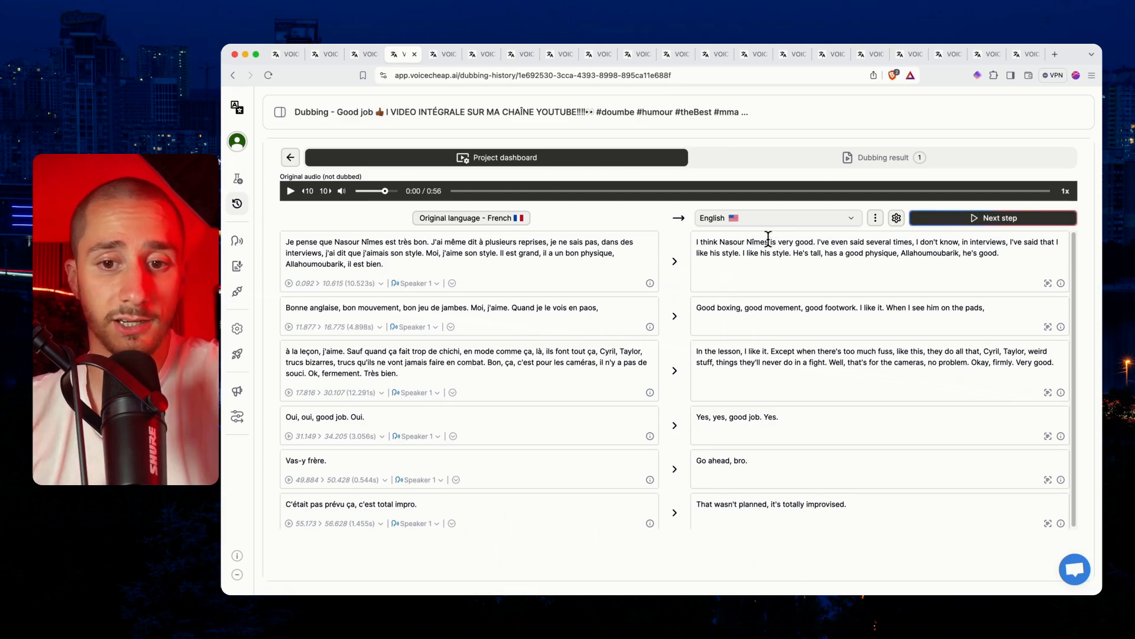
{"action": "left_click_drag", "start_coordinate": [393, 221], "coordinate": [651, 228]}
{"action": "left_click", "coordinate": [560, 261]}
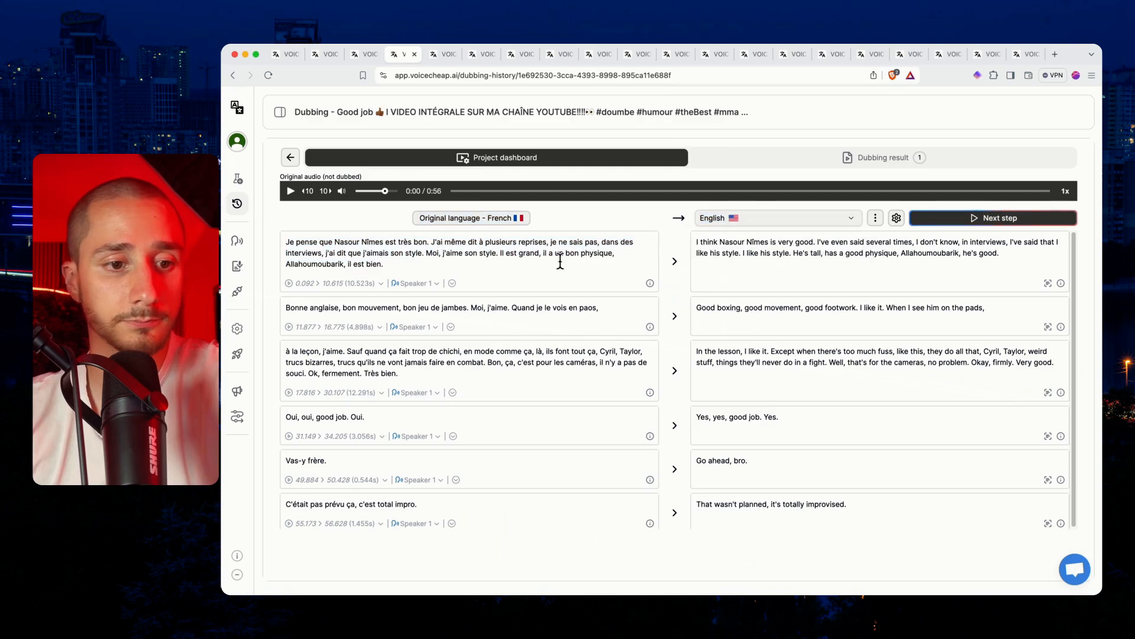
Try adding "qjxbnahbdzehf" to the end of the first French transcript segment and remove the test text.
{"action": "left_click", "coordinate": [401, 264]}
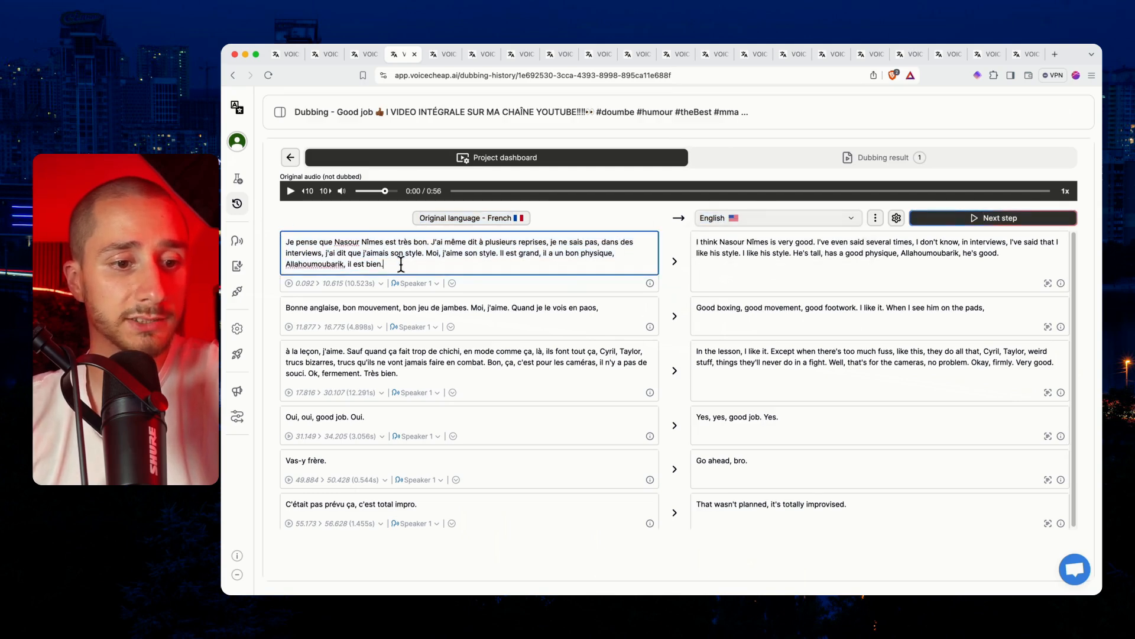
{"action": "type", "text": "qjxbnahbdzehf"}
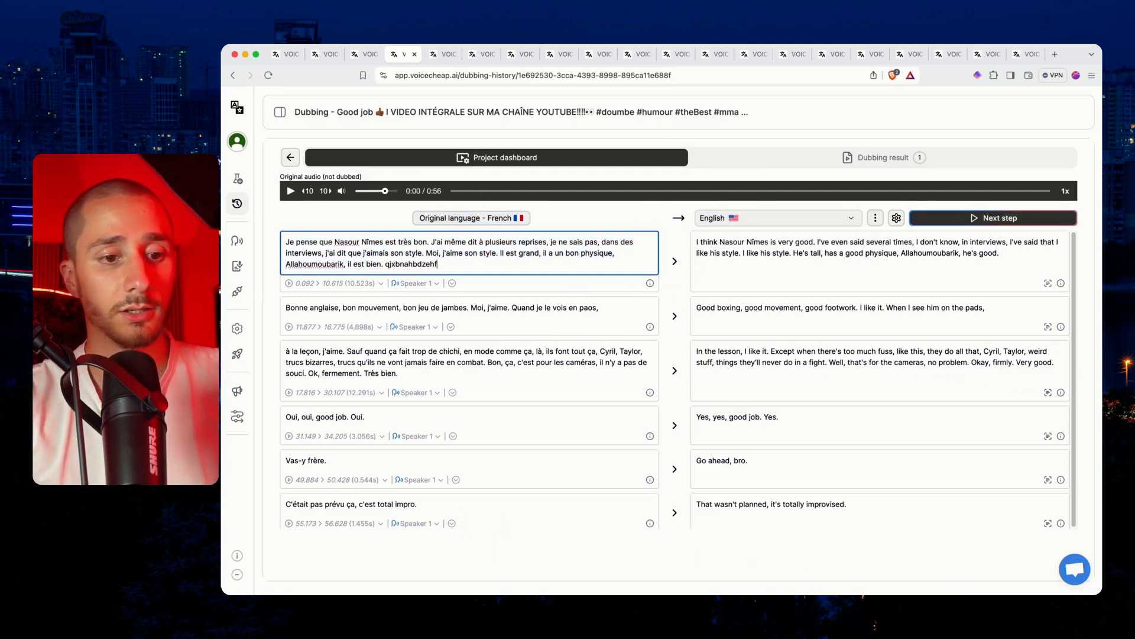
{"action": "key", "text": "BackSpace"}
{"action": "key", "text": "BackSpace"}
{"action": "key", "text": "BackSpace"}
{"action": "key", "text": "BackSpace"}
{"action": "key", "text": "BackSpace"}
{"action": "key", "text": "BackSpace"}
{"action": "key", "text": "BackSpace"}
{"action": "key", "text": "BackSpace"}
{"action": "key", "text": "BackSpace"}
{"action": "key", "text": "BackSpace"}
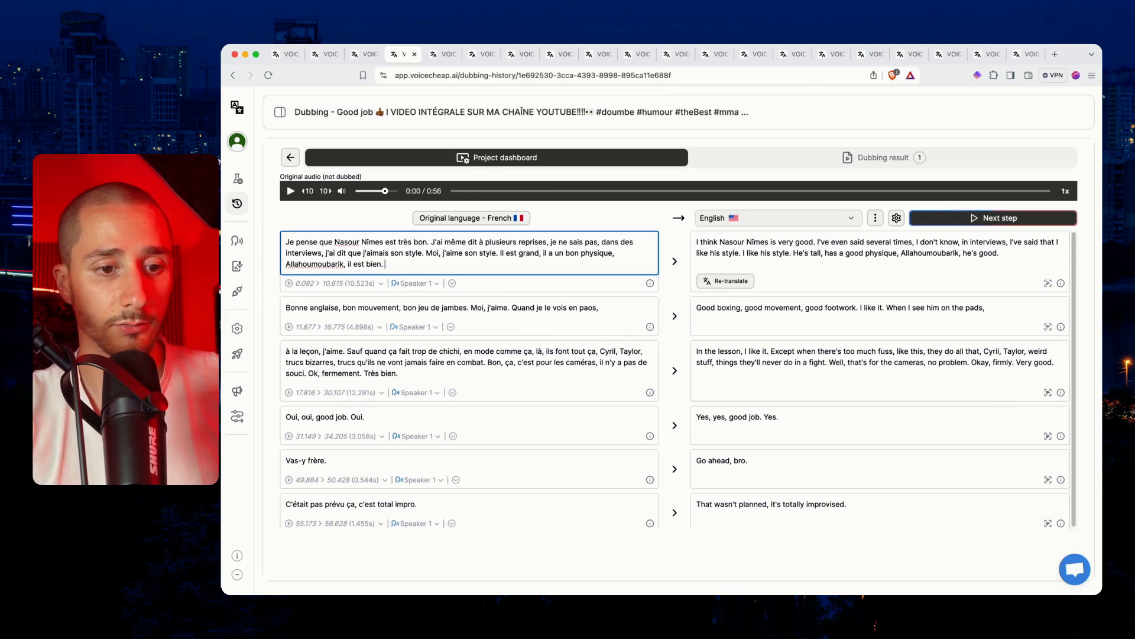
{"action": "scroll", "coordinate": [408, 293], "scroll_direction": "down", "scroll_amount": 1}
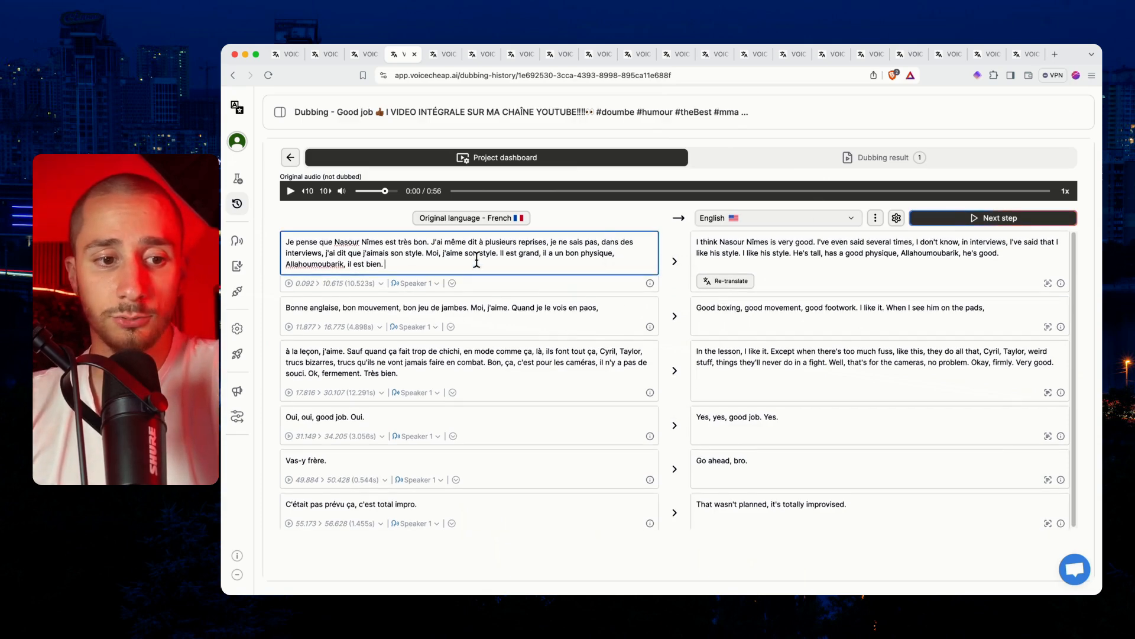
{"action": "key", "text": "BackSpace"}
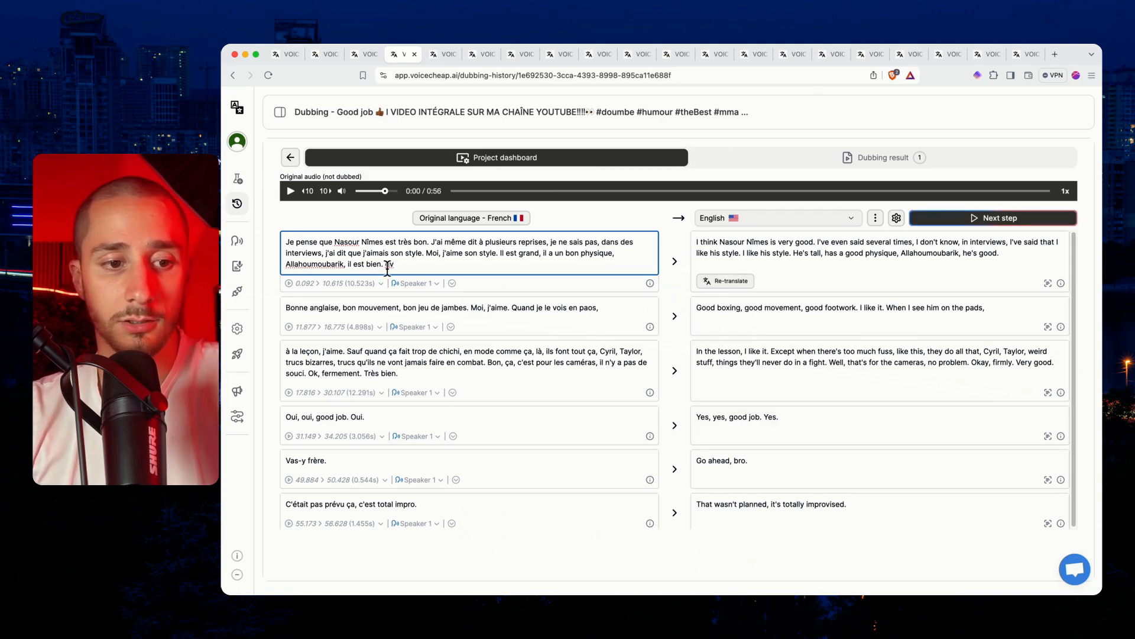
{"action": "key", "text": "BackSpace"}
{"action": "key", "text": "BackSpace"}
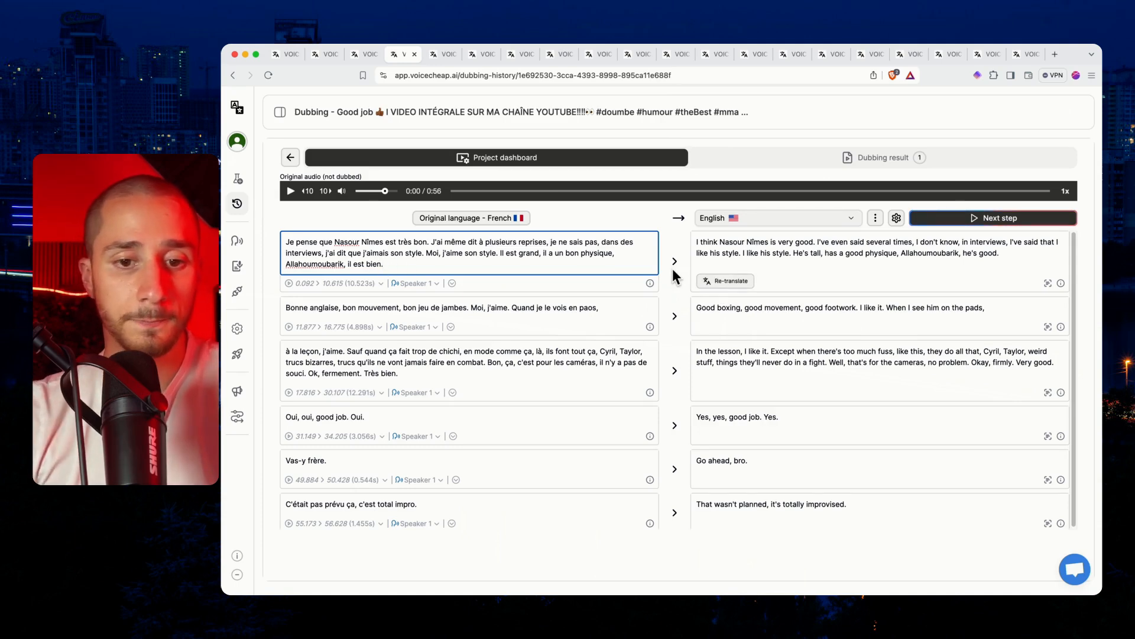
Check the project's target languages and view the details of its English dubbing result.
{"action": "left_click", "coordinate": [844, 219]}
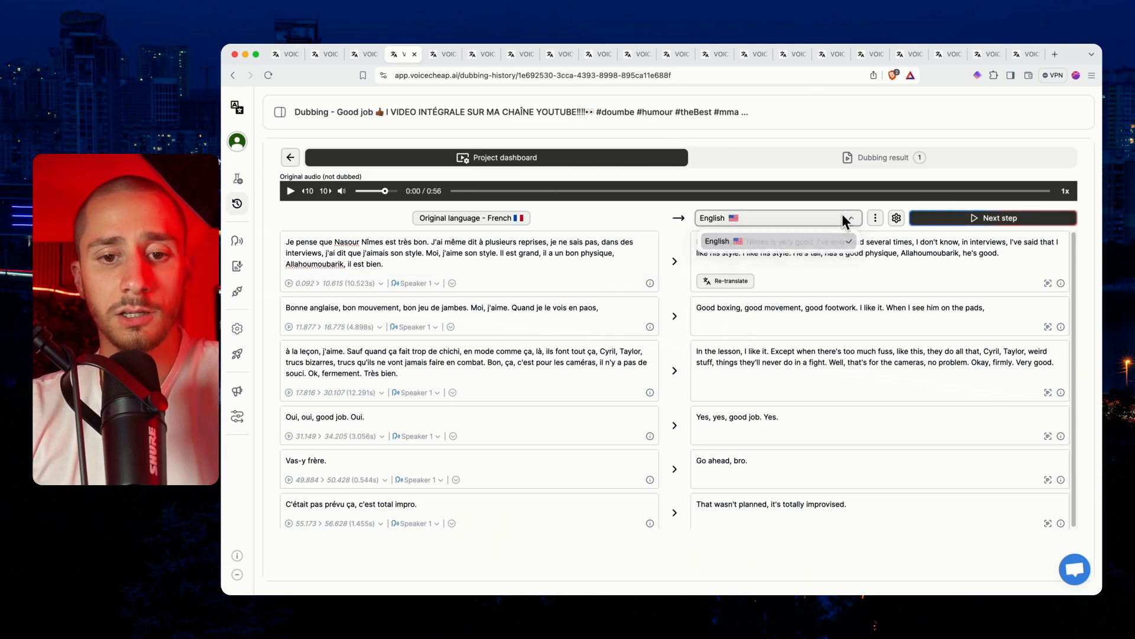
{"action": "left_click", "coordinate": [903, 166]}
{"action": "left_click", "coordinate": [1040, 298]}
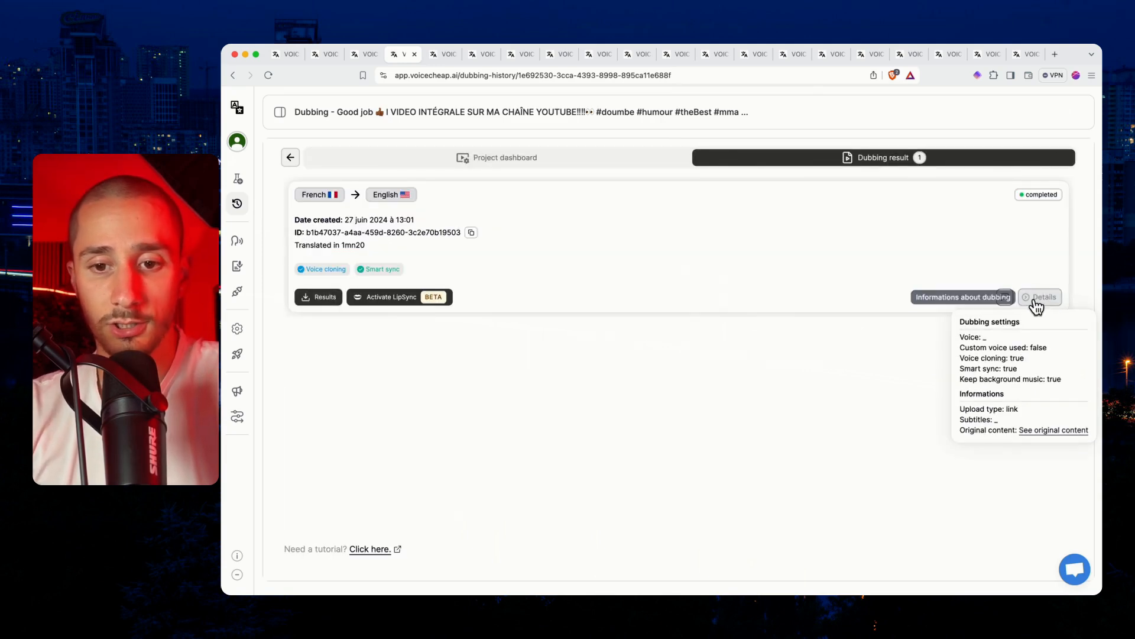
Watch part of the dubbing's original YouTube video, close it and return to the French-to-English dubbing result.
{"action": "left_click", "coordinate": [1050, 437]}
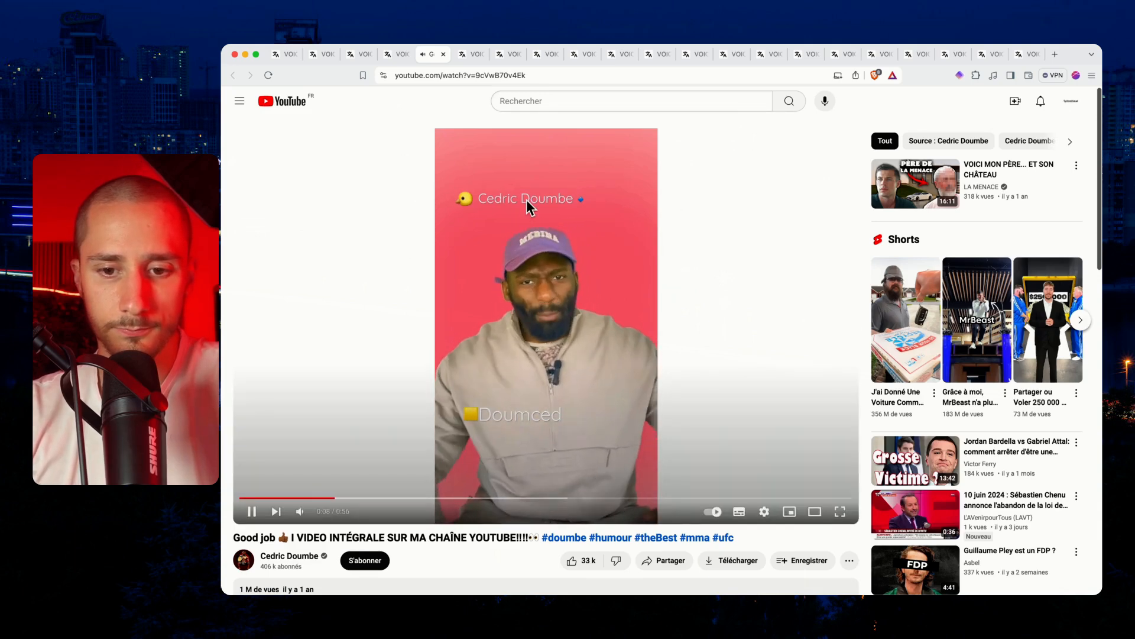
{"action": "left_click", "coordinate": [527, 200]}
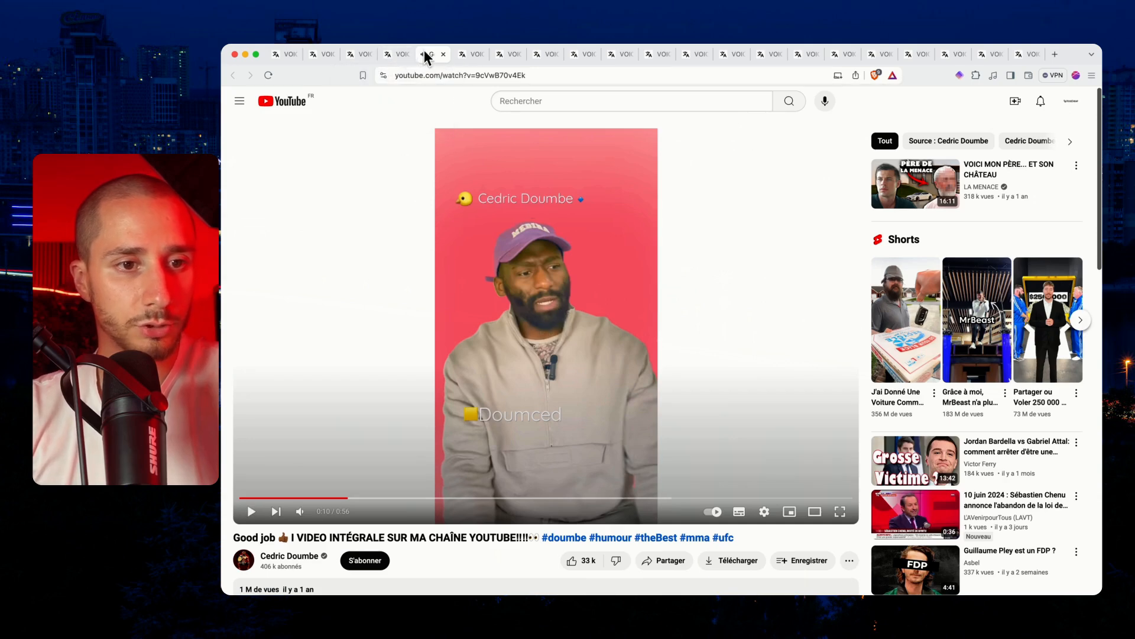
{"action": "key", "text": "super+w"}
{"action": "left_click", "coordinate": [353, 55]}
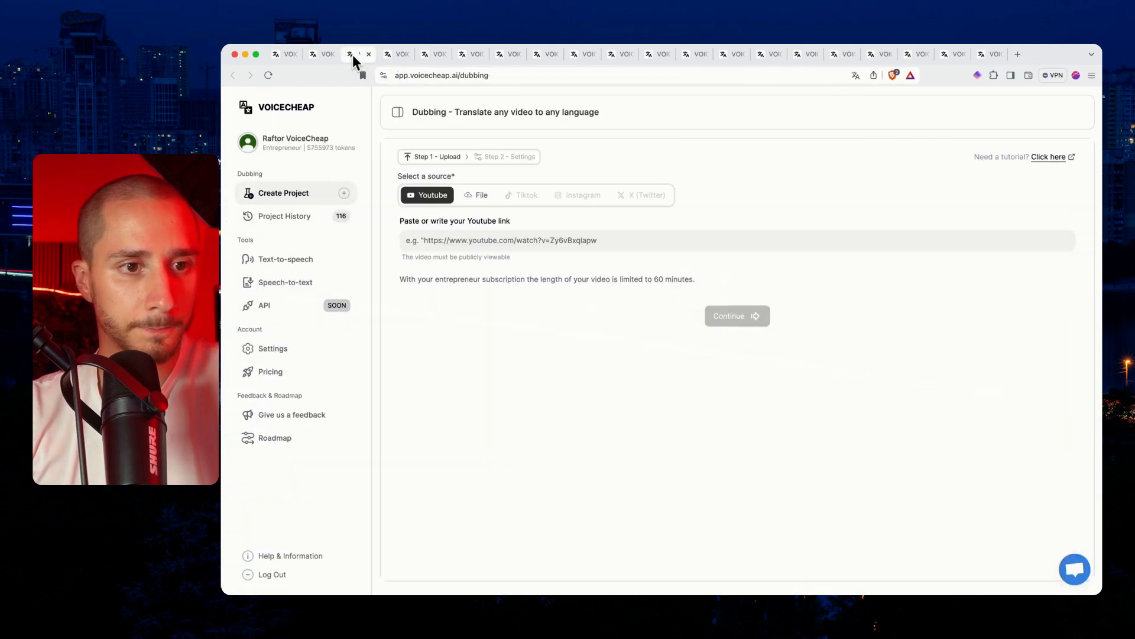
{"action": "left_click", "coordinate": [390, 56]}
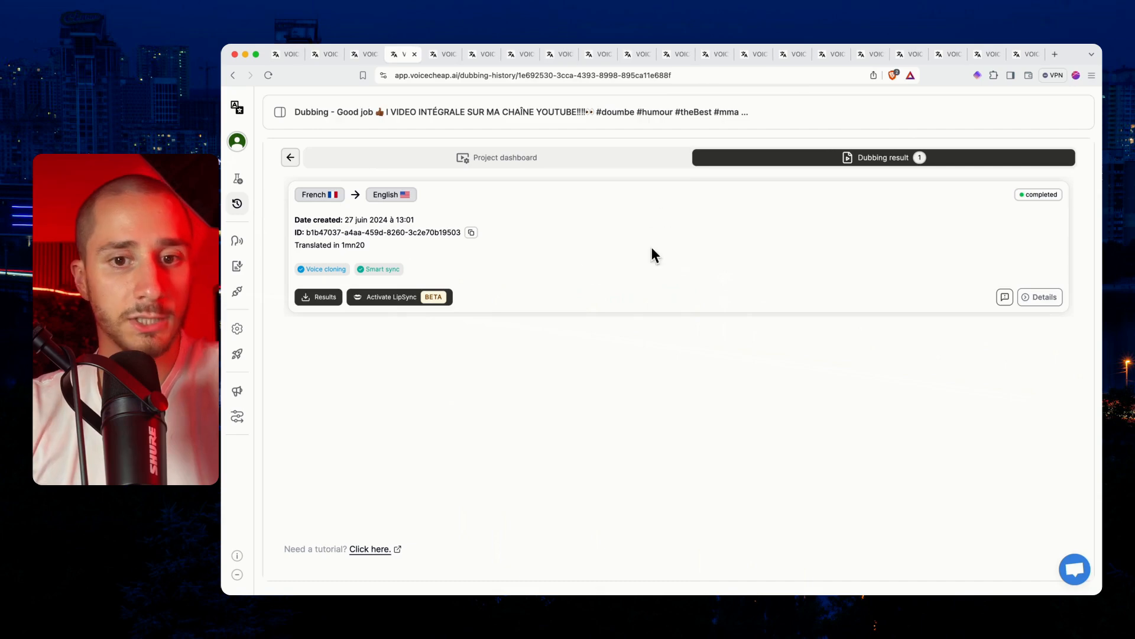
{"action": "double_click", "coordinate": [385, 195]}
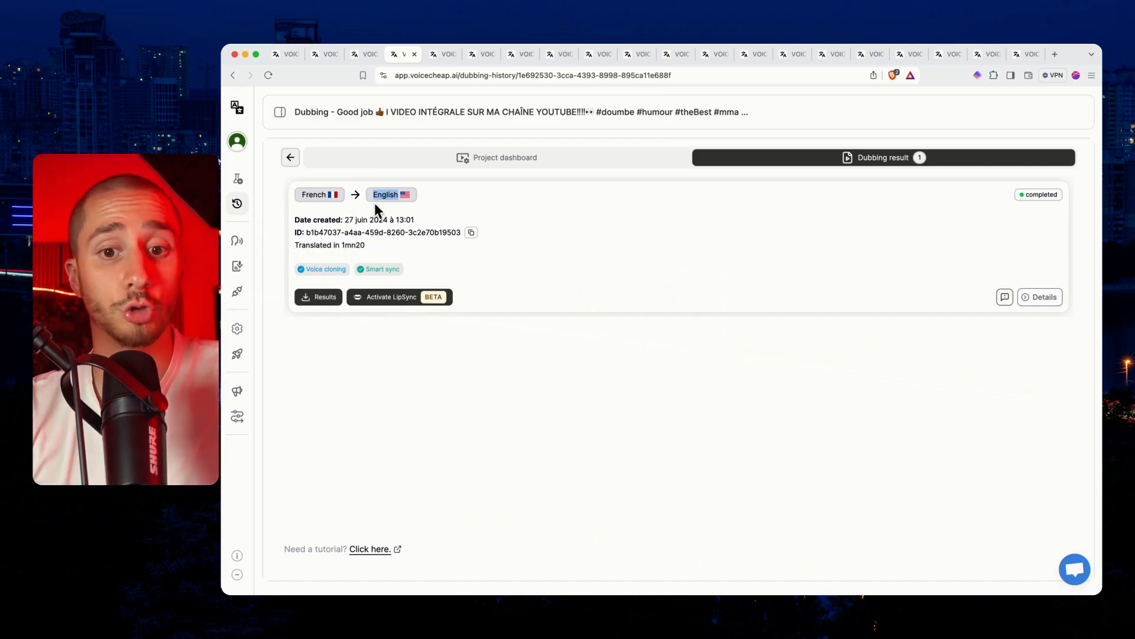
Add Tamil as a new target language in the project dashboard.
{"action": "left_click", "coordinate": [538, 158]}
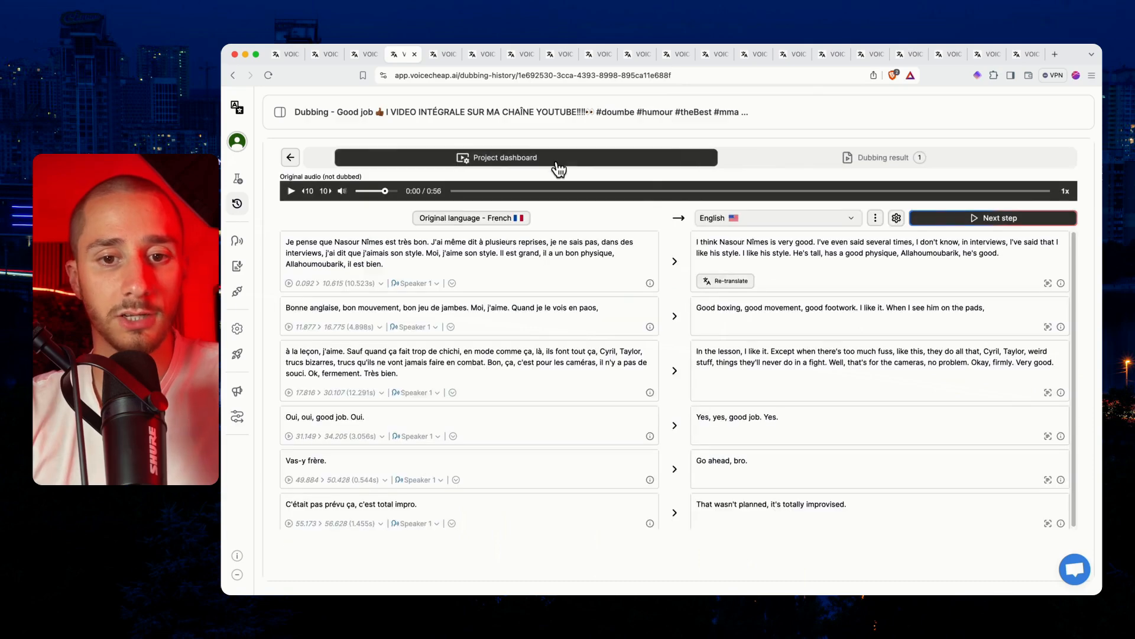
{"action": "left_click", "coordinate": [876, 218]}
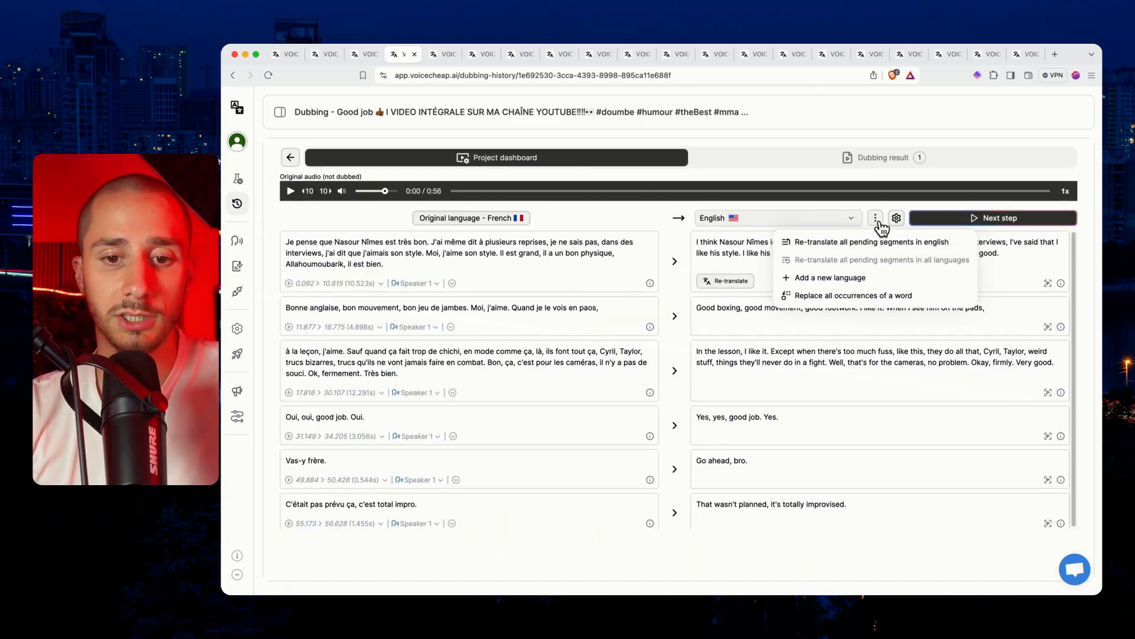
{"action": "left_click", "coordinate": [849, 285]}
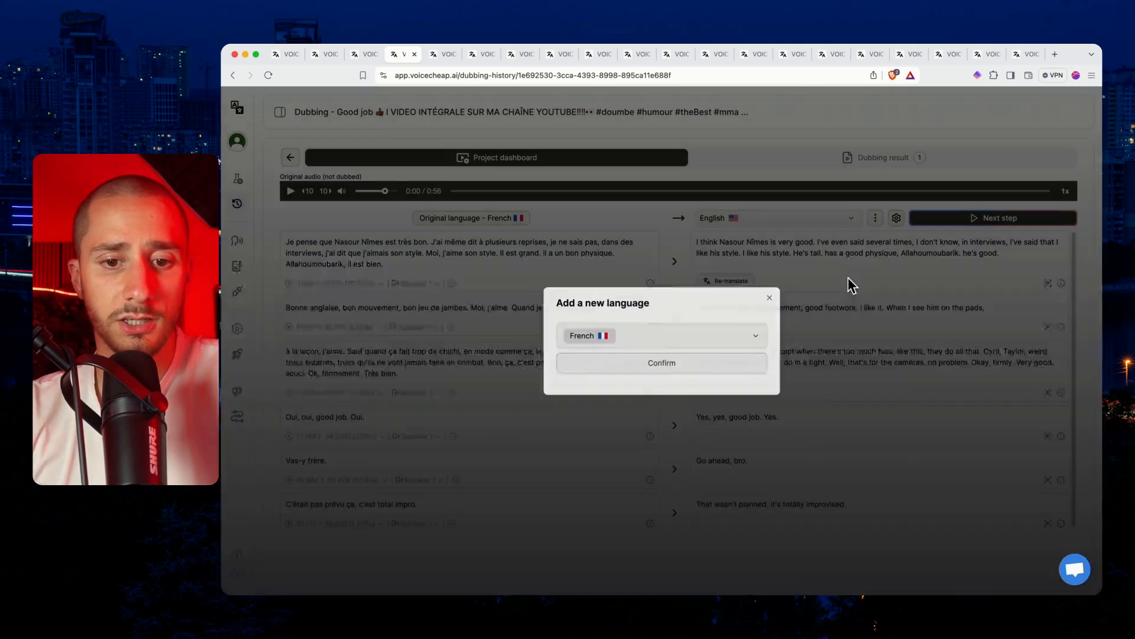
{"action": "left_click", "coordinate": [700, 347]}
{"action": "scroll", "coordinate": [667, 390], "scroll_direction": "down", "scroll_amount": 5}
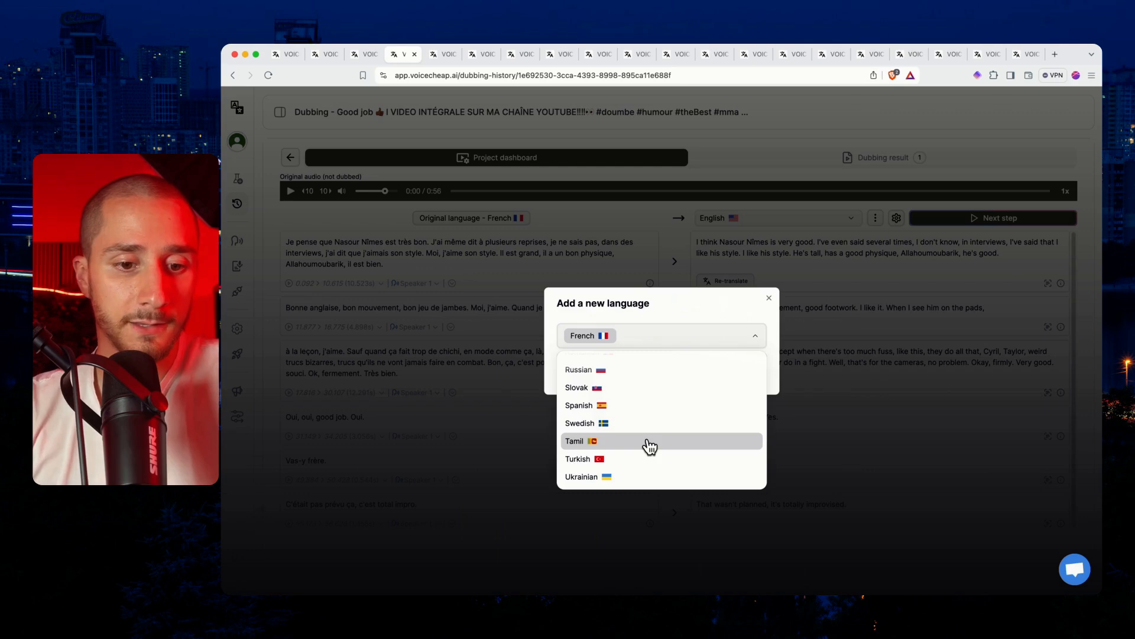
{"action": "scroll", "coordinate": [650, 447], "scroll_direction": "up", "scroll_amount": 10}
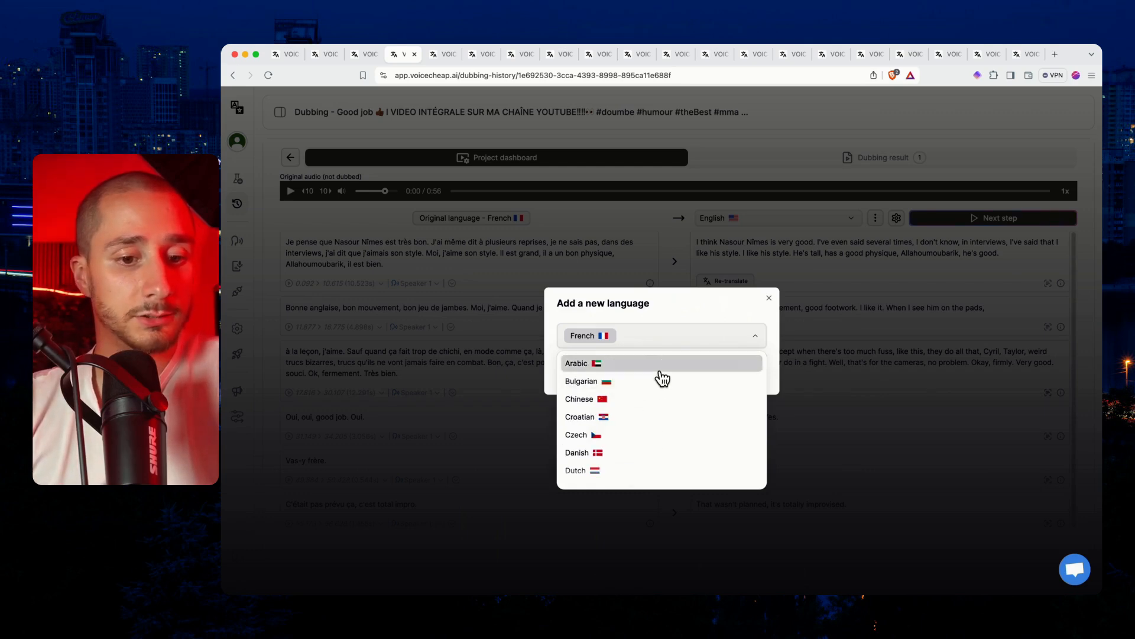
{"action": "scroll", "coordinate": [662, 379], "scroll_direction": "down", "scroll_amount": 5}
{"action": "scroll", "coordinate": [651, 433], "scroll_direction": "up", "scroll_amount": 5}
{"action": "scroll", "coordinate": [679, 413], "scroll_direction": "down", "scroll_amount": 5}
{"action": "left_click", "coordinate": [648, 442]}
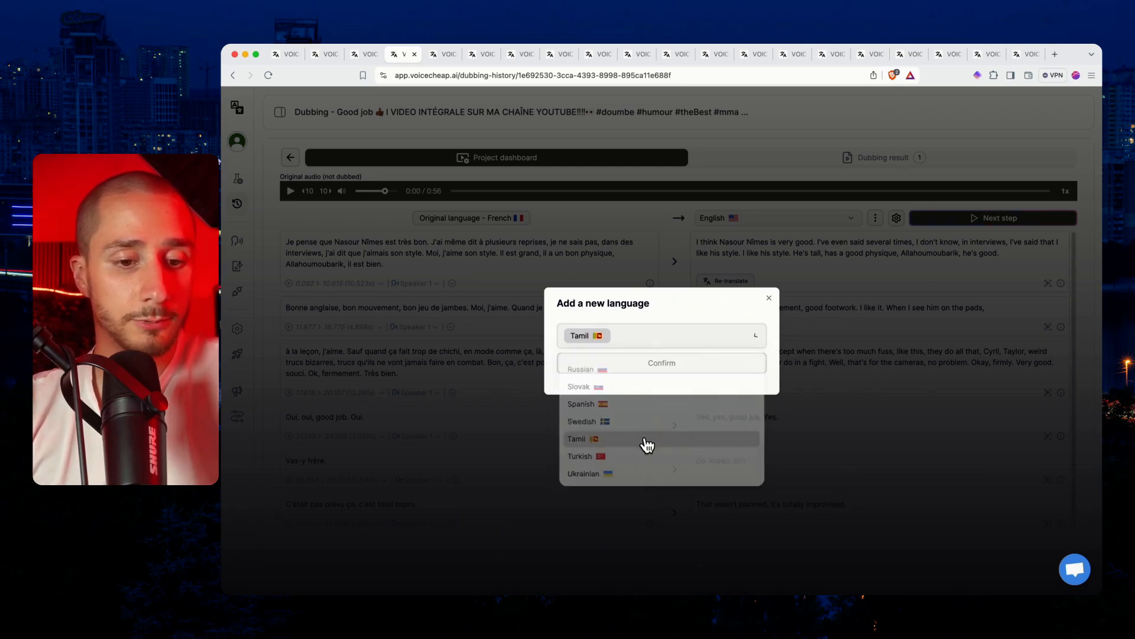
{"action": "left_click", "coordinate": [668, 361]}
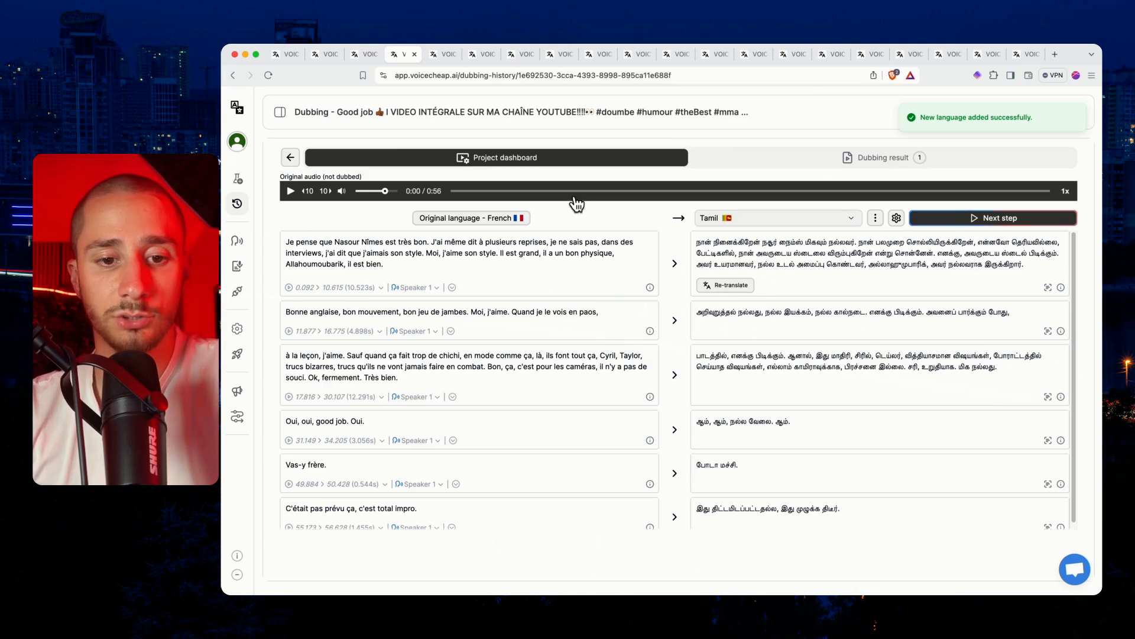
Start dubbing the project in Tamil without re-translating the pending transcription.
{"action": "scroll", "coordinate": [686, 333], "scroll_direction": "down", "scroll_amount": 1}
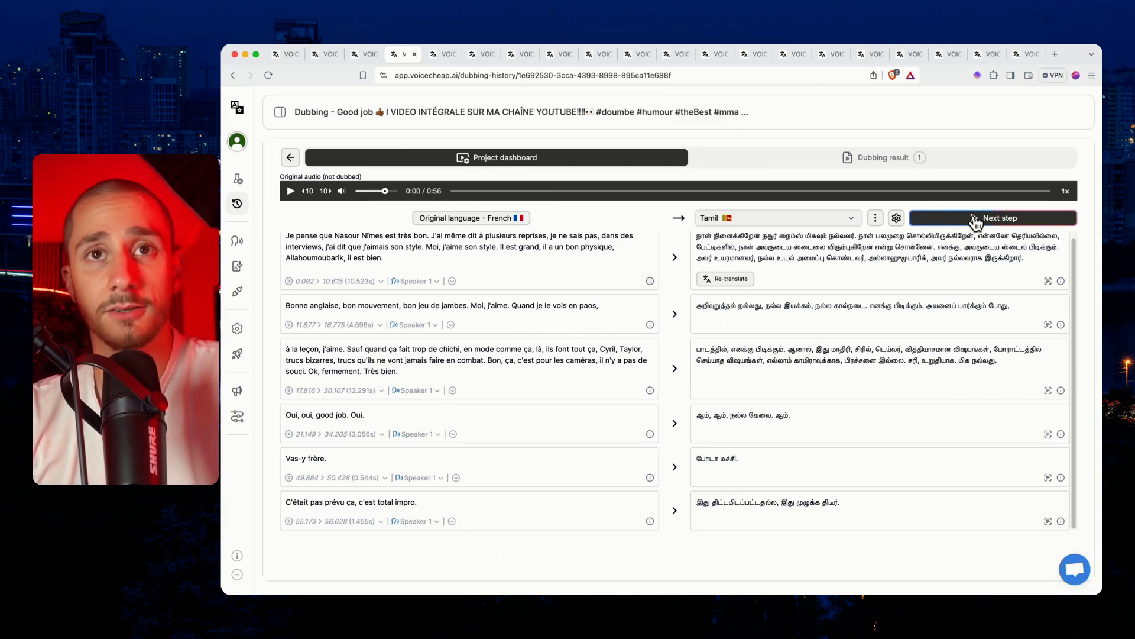
{"action": "left_click", "coordinate": [975, 220]}
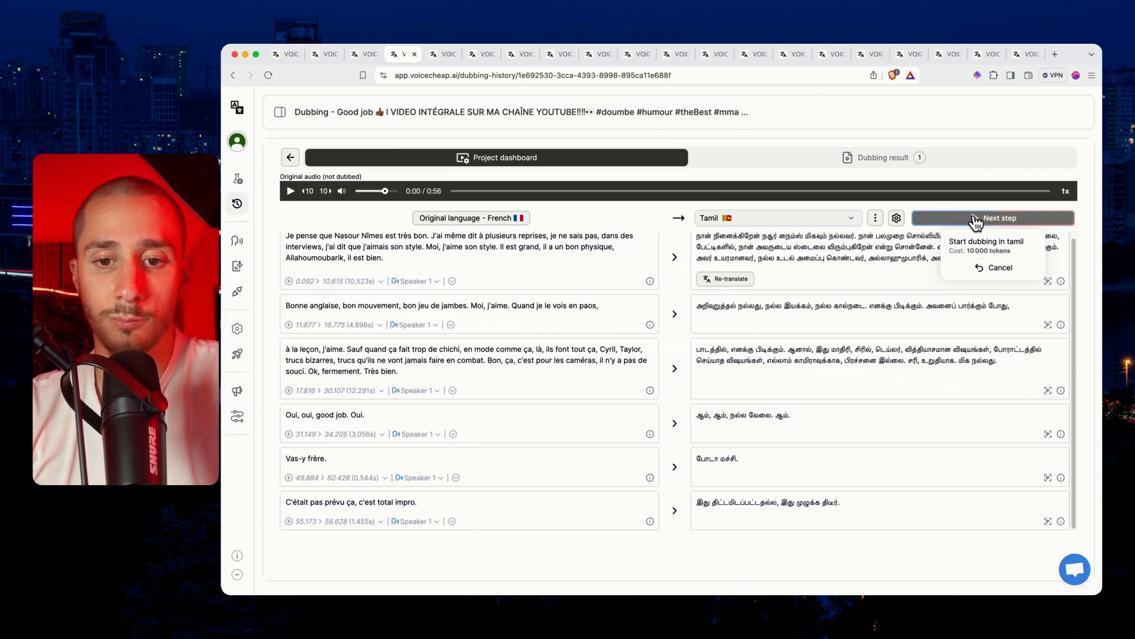
{"action": "left_click", "coordinate": [986, 245]}
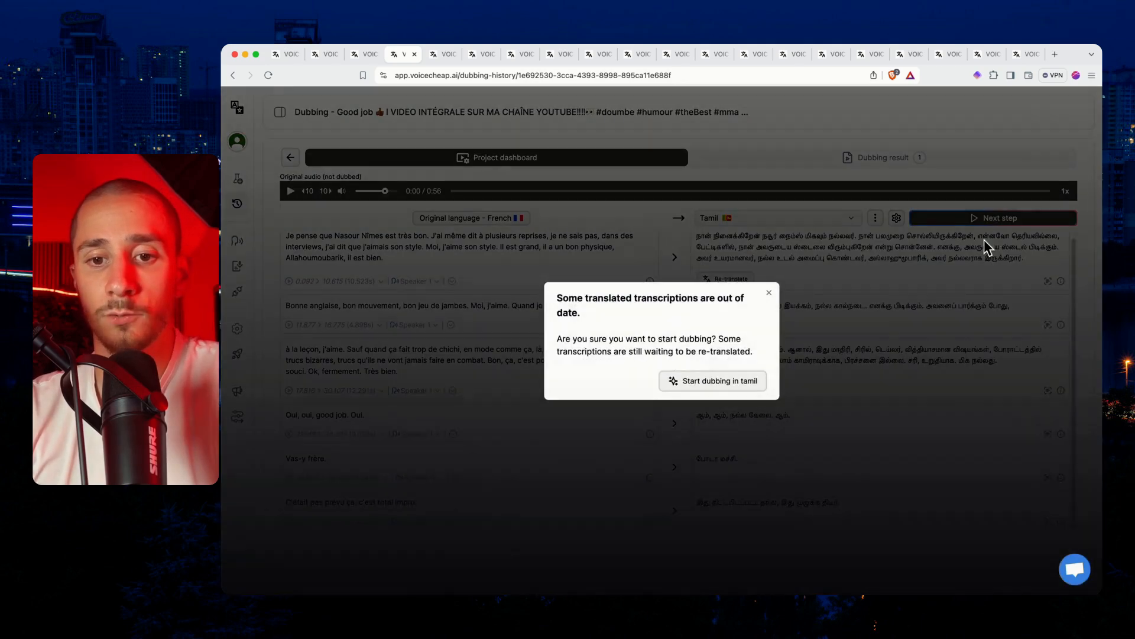
{"action": "left_click", "coordinate": [696, 381]}
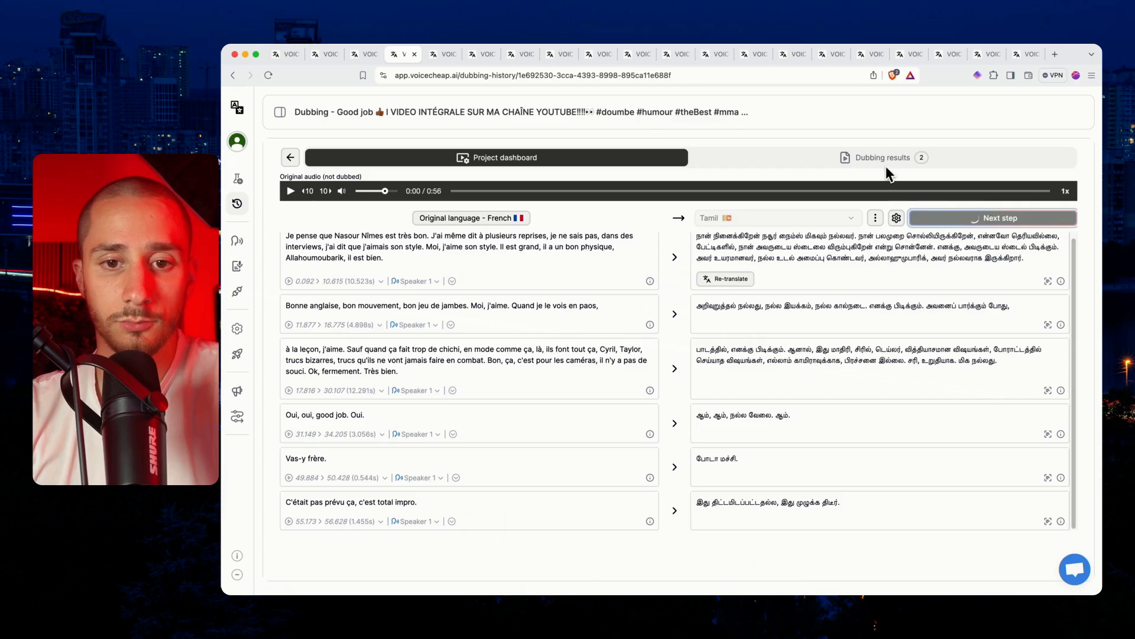
Check the Tamil dubbing's progress and examine the voice cloning and Smart Sync labels on the English dubbing result.
{"action": "left_click", "coordinate": [887, 164]}
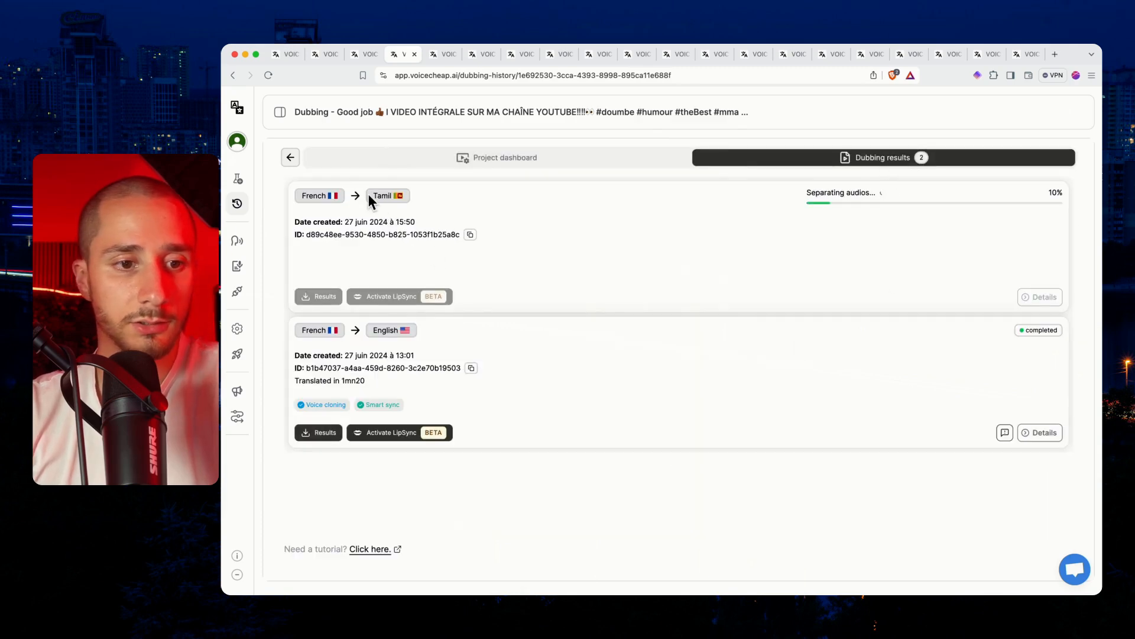
{"action": "left_click_drag", "start_coordinate": [368, 193], "coordinate": [418, 192]}
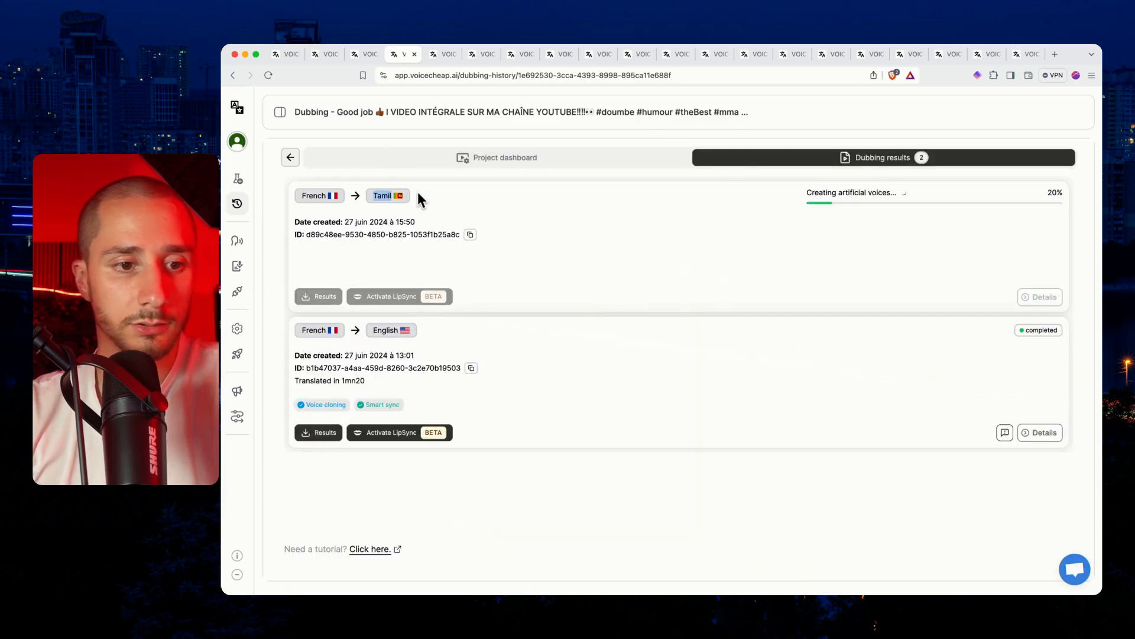
{"action": "left_click", "coordinate": [375, 333]}
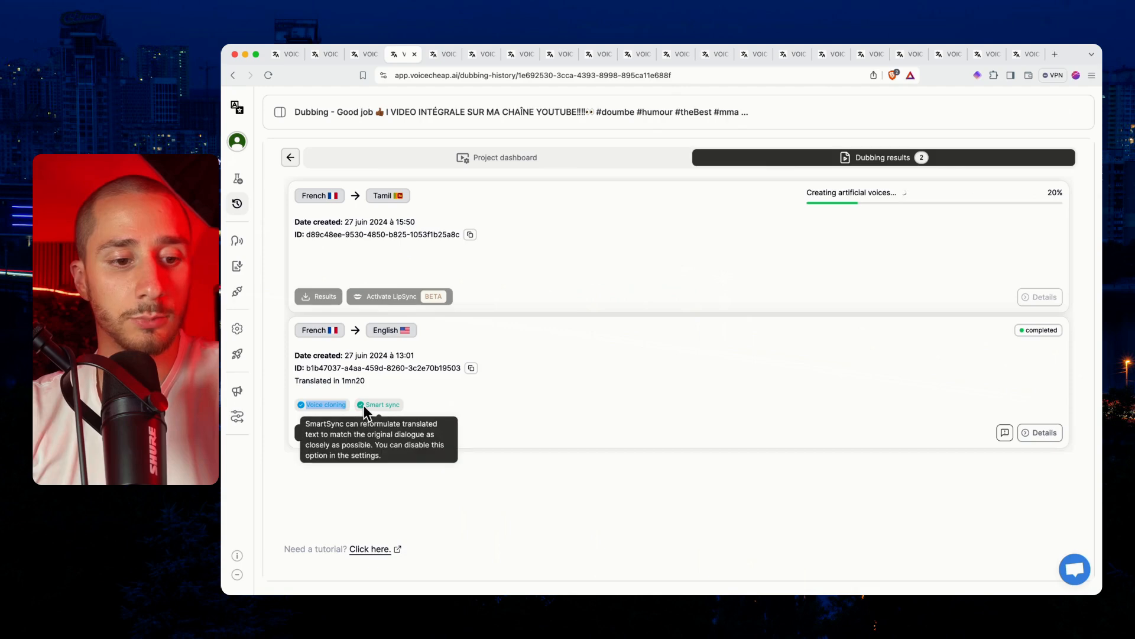
{"action": "left_click_drag", "start_coordinate": [363, 406], "coordinate": [406, 409]}
{"action": "left_click", "coordinate": [410, 407]}
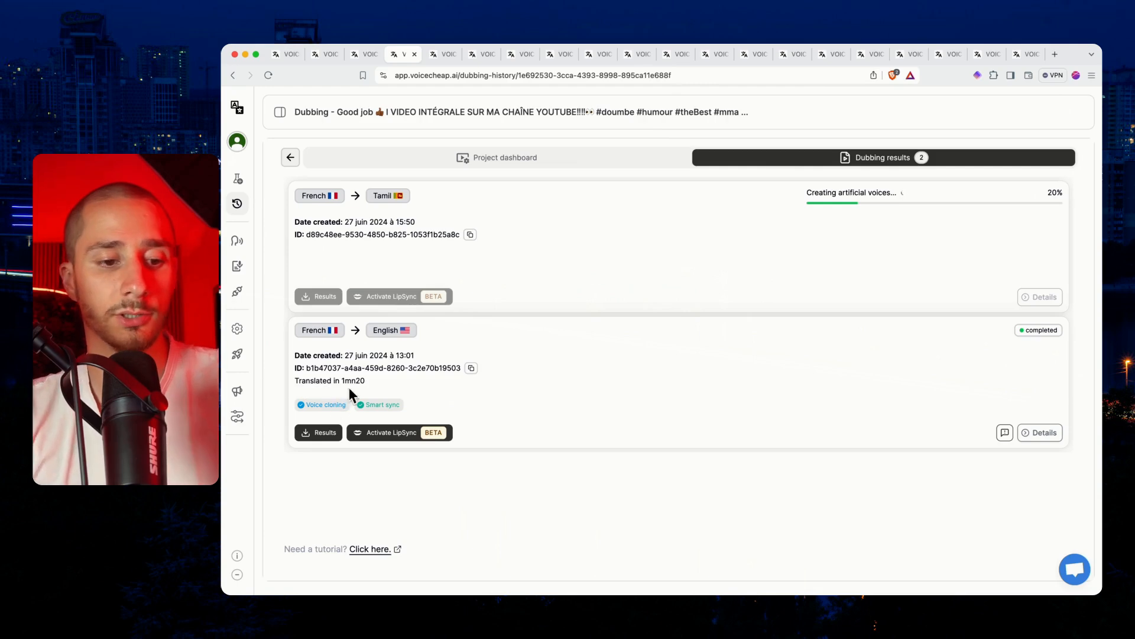
{"action": "left_click_drag", "start_coordinate": [365, 405], "coordinate": [412, 409]}
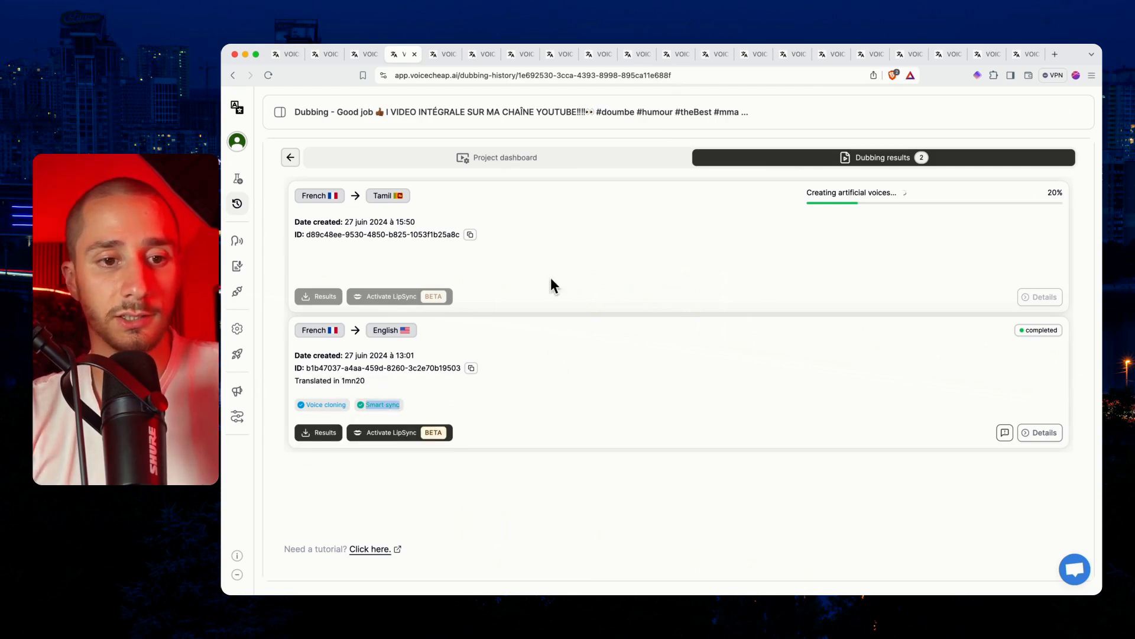
Review the Smart Sync option in the project's dubbing settings, then close the settings.
{"action": "left_click", "coordinate": [553, 160]}
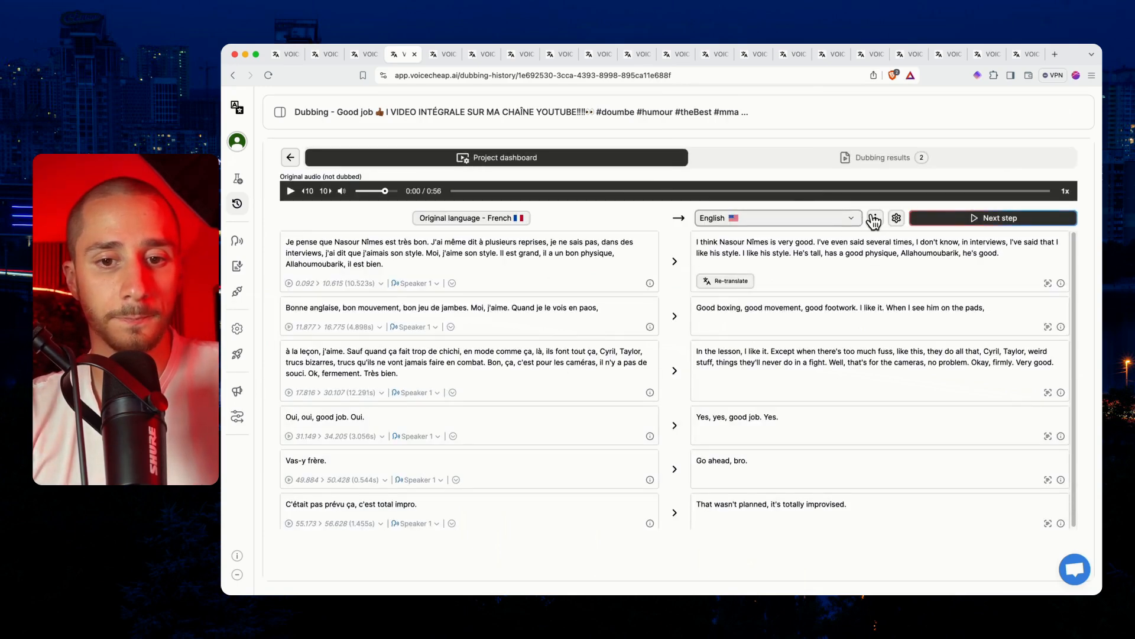
{"action": "left_click", "coordinate": [896, 218]}
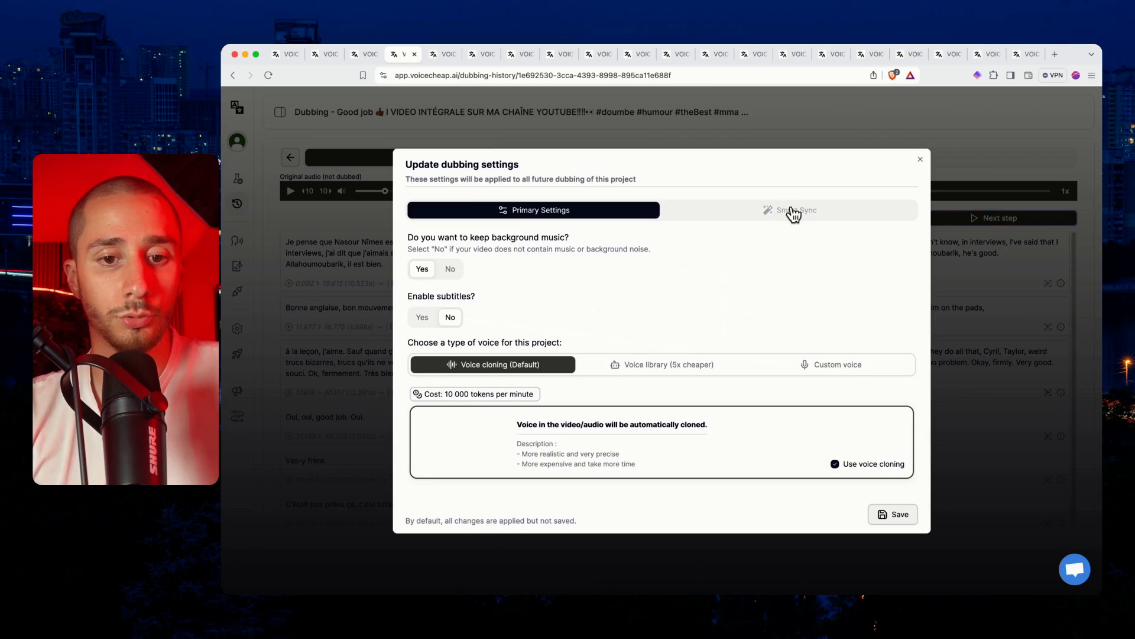
{"action": "left_click", "coordinate": [792, 212]}
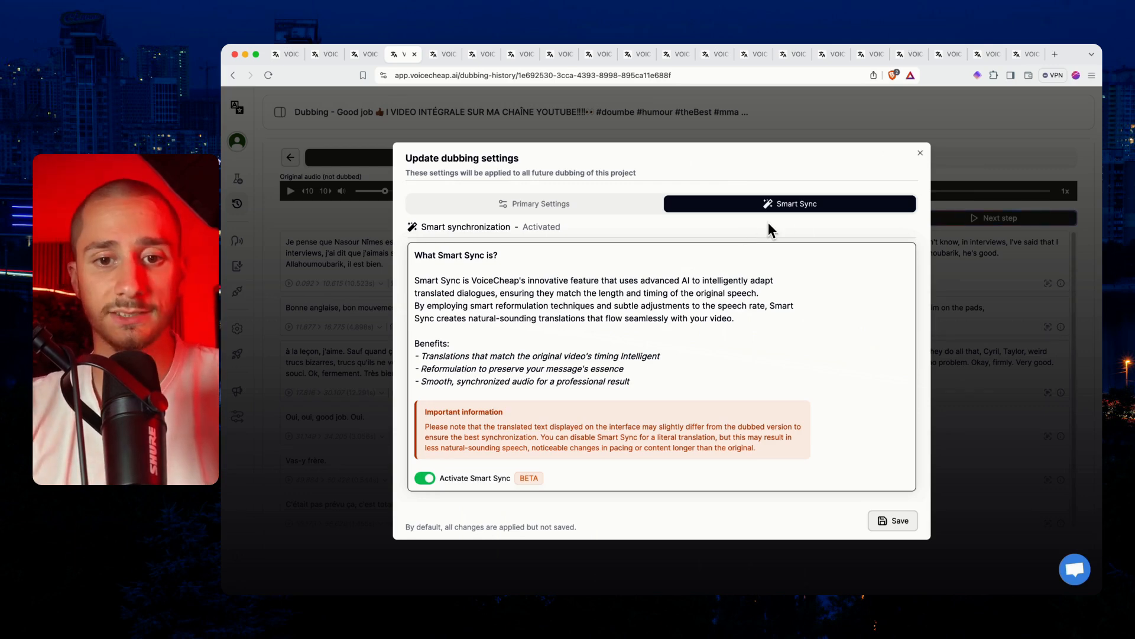
{"action": "left_click", "coordinate": [920, 153]}
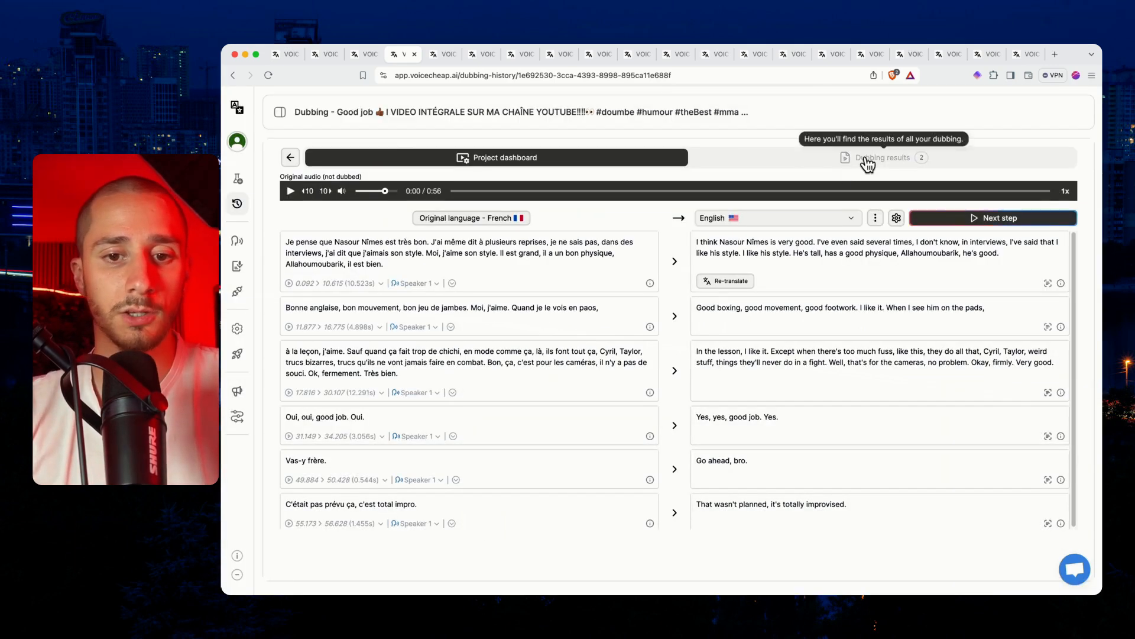
Return to the dubbing results, watch the French-to-English dubbed video in full screen and close it.
{"action": "left_click", "coordinate": [866, 158]}
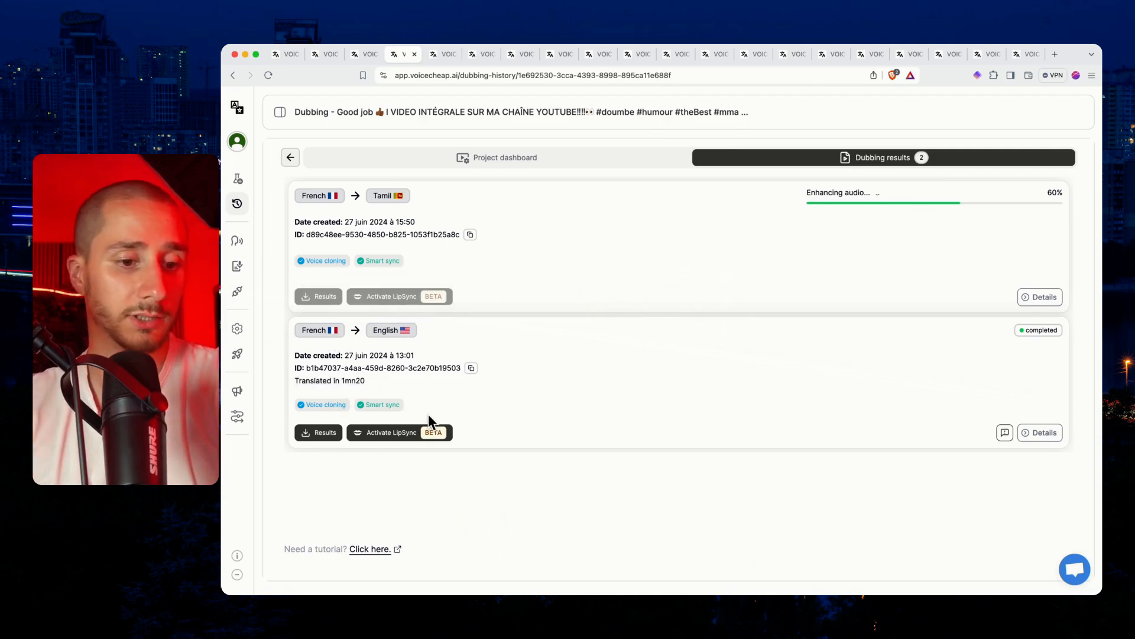
{"action": "mouse_move", "coordinate": [378, 405]}
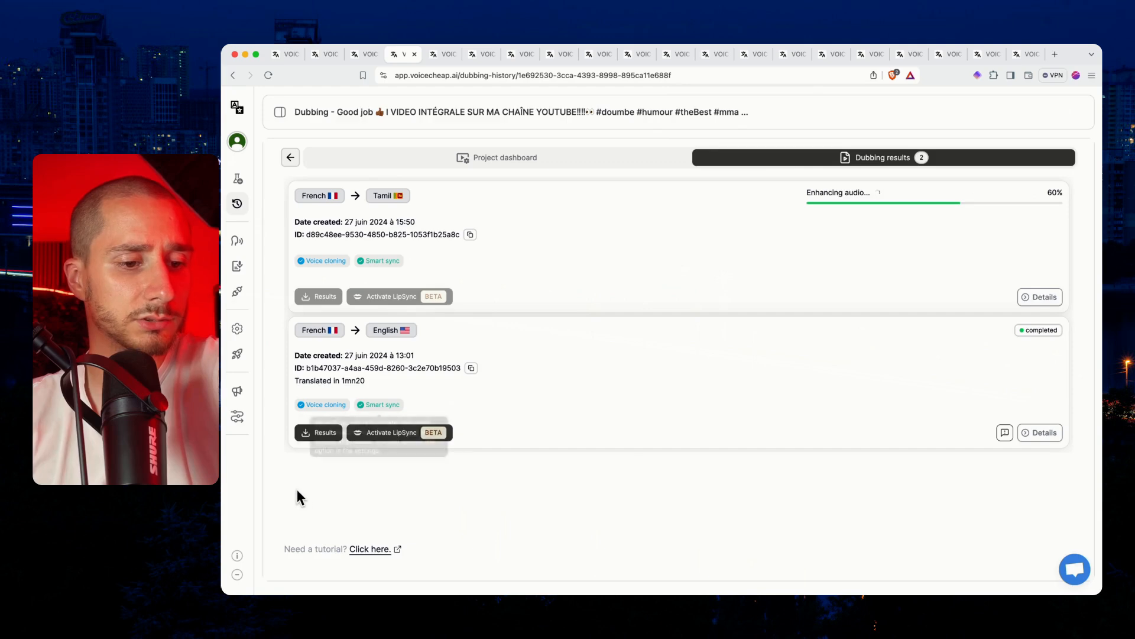
{"action": "left_click", "coordinate": [303, 435]}
{"action": "double_click", "coordinate": [665, 339]}
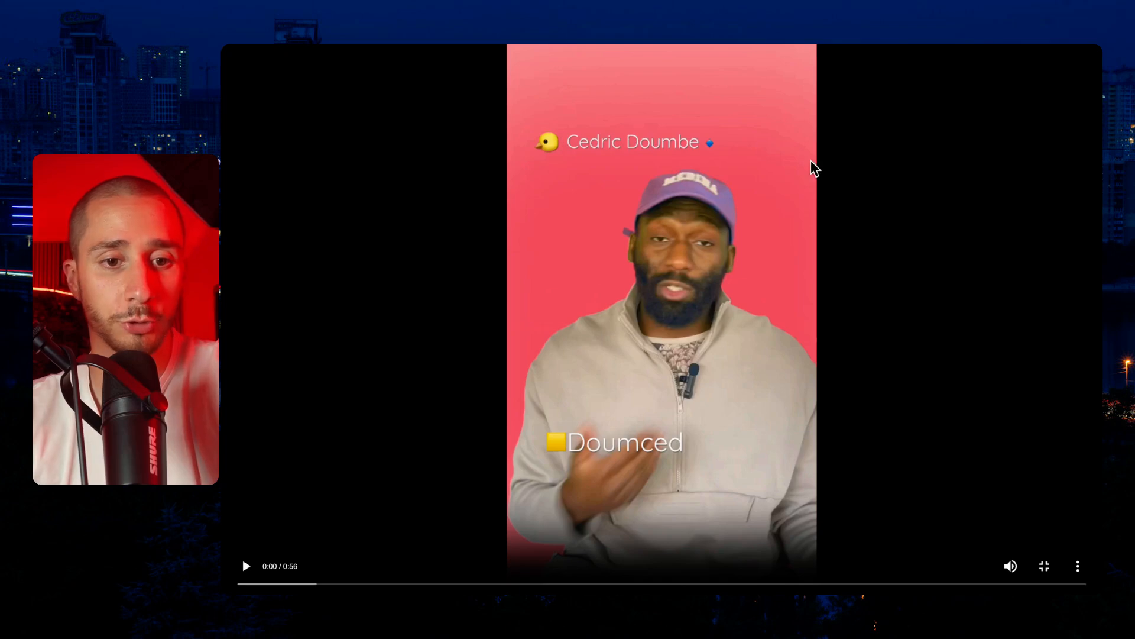
{"action": "left_click", "coordinate": [756, 100]}
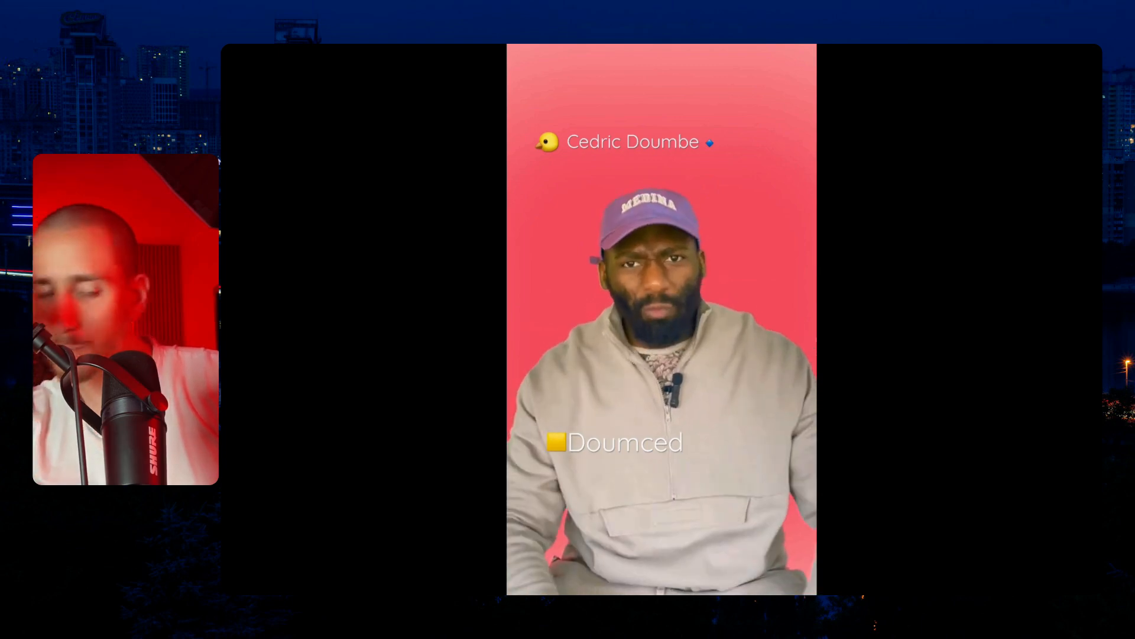
{"action": "mouse_move", "coordinate": [719, 114]}
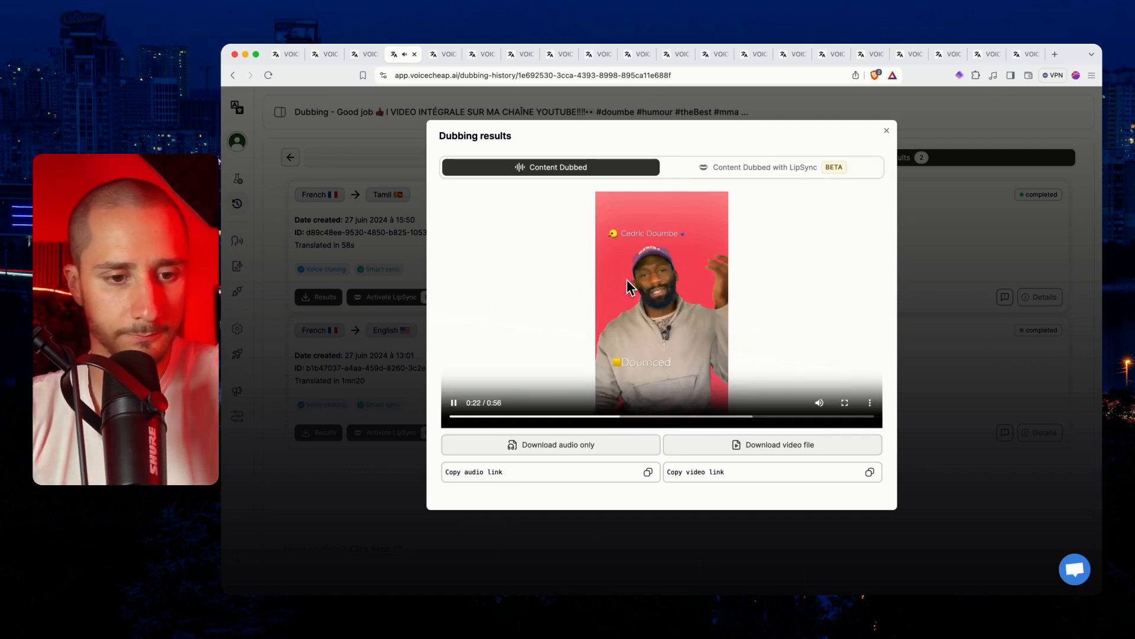
{"action": "left_click", "coordinate": [933, 215]}
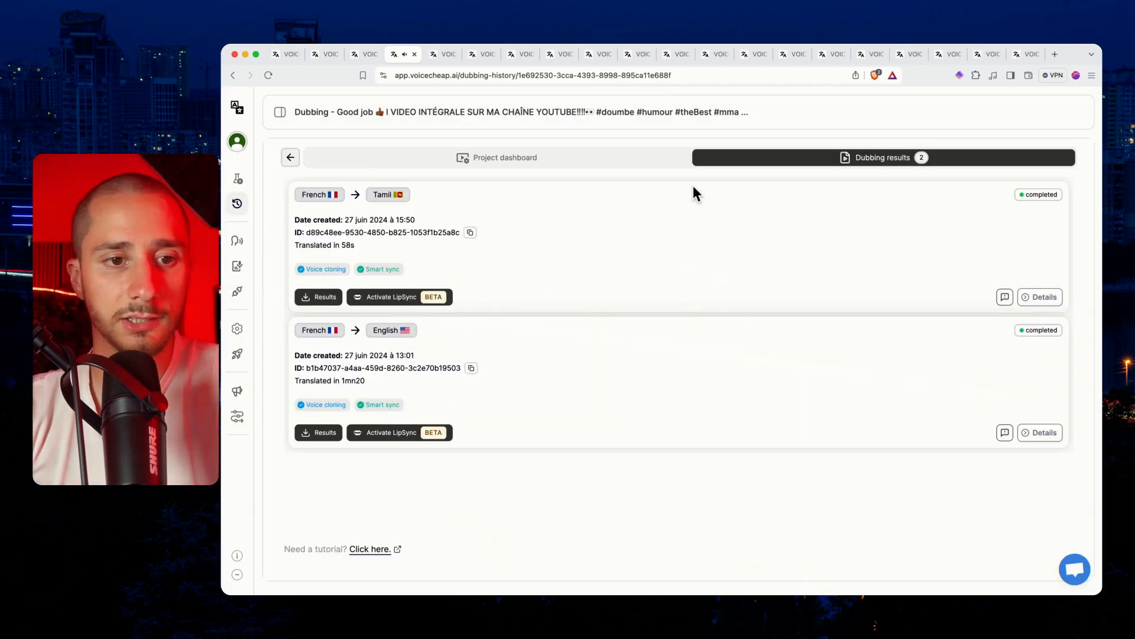
Reopen the project's dubbing settings and review the option for keeping background music.
{"action": "left_click", "coordinate": [545, 167]}
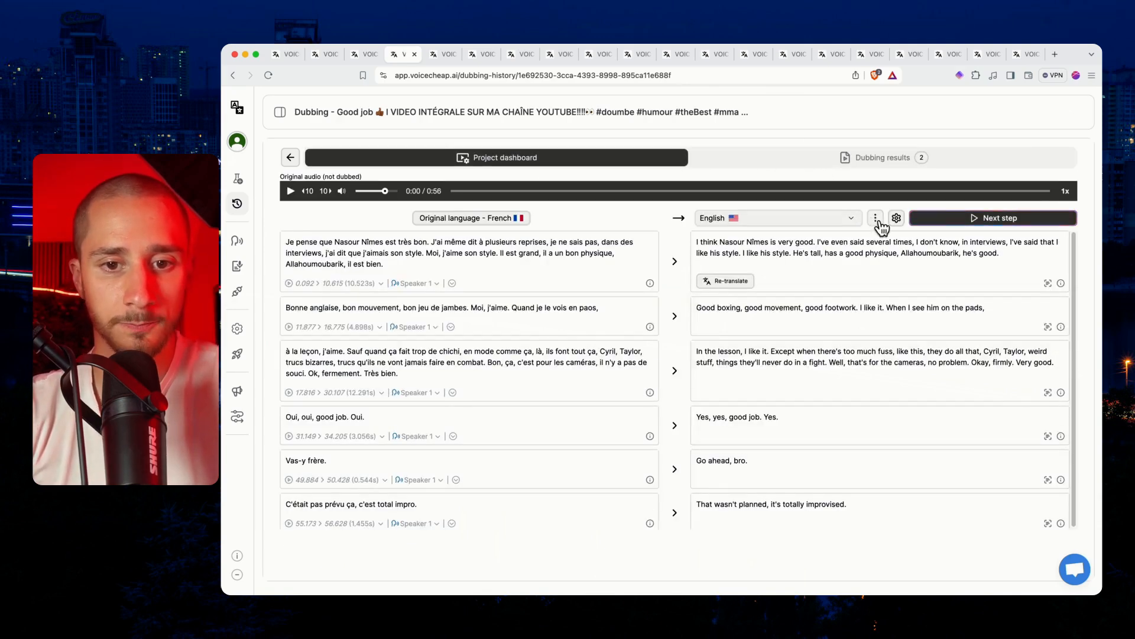
{"action": "left_click", "coordinate": [896, 218]}
{"action": "left_click", "coordinate": [895, 220]}
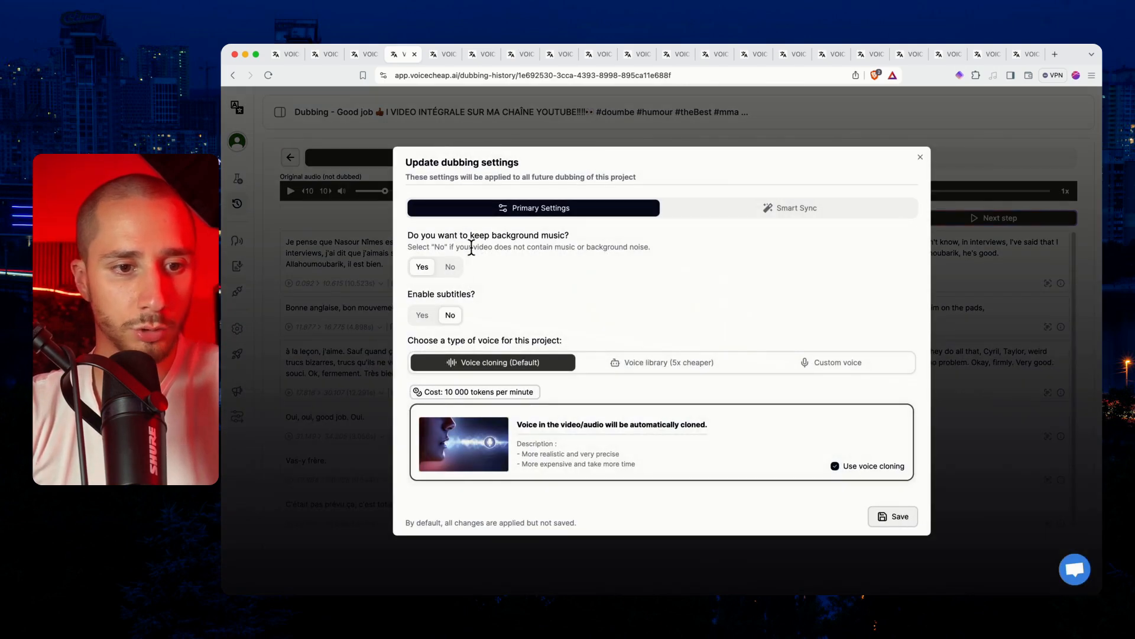
{"action": "triple_click", "coordinate": [441, 235]}
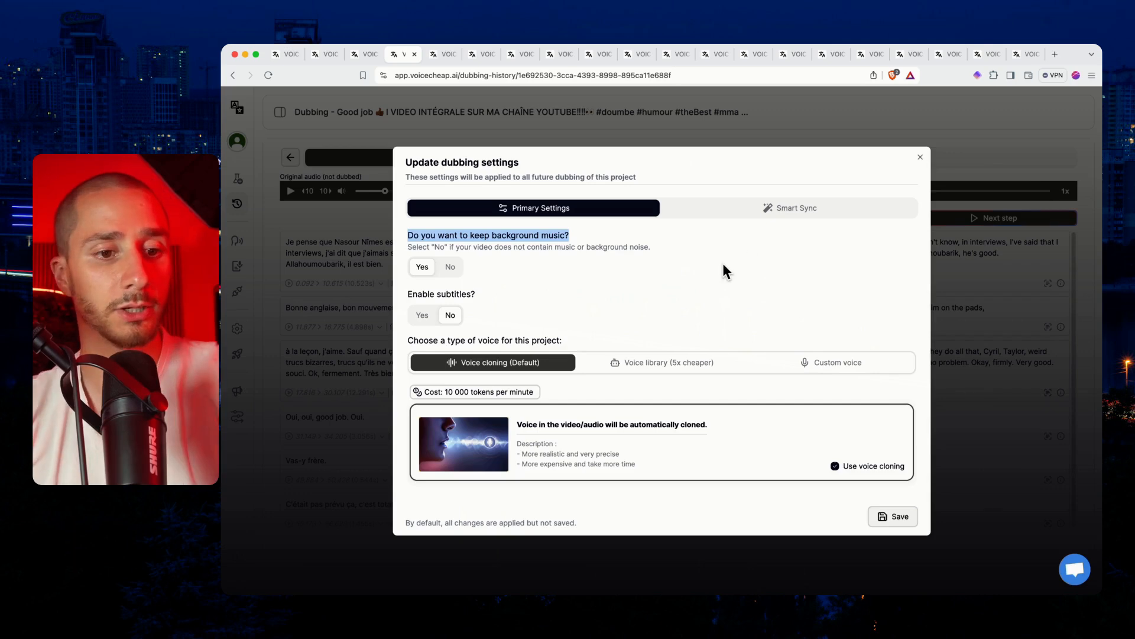
{"action": "triple_click", "coordinate": [450, 226]}
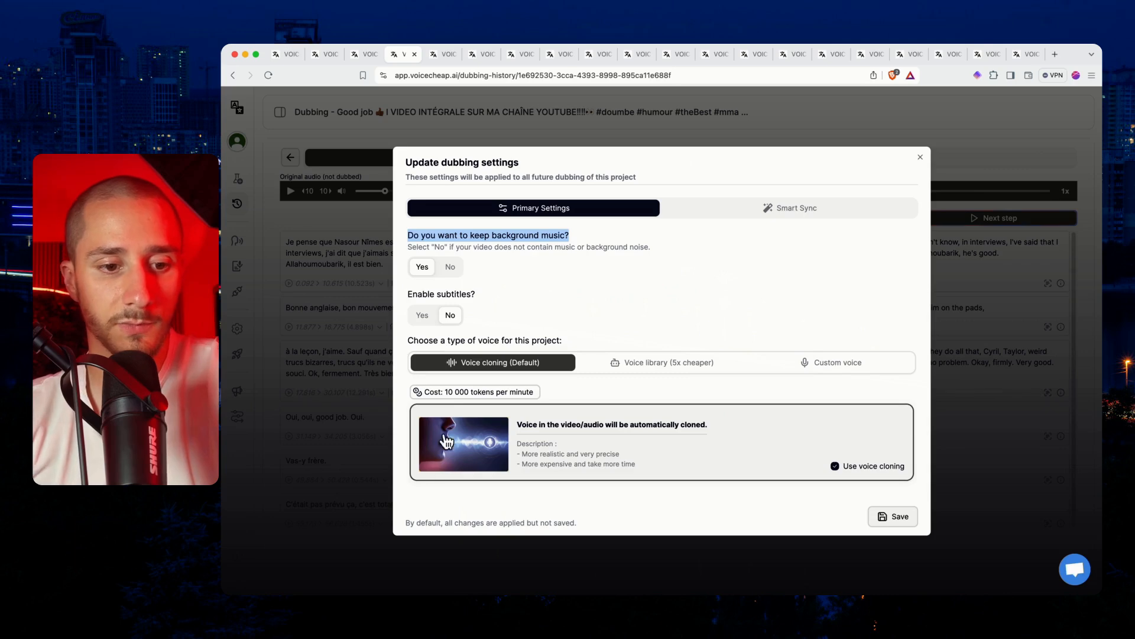
Compare the voice cloning, voice library and custom voice options, then close the dubbing settings without saving.
{"action": "left_click", "coordinate": [476, 368]}
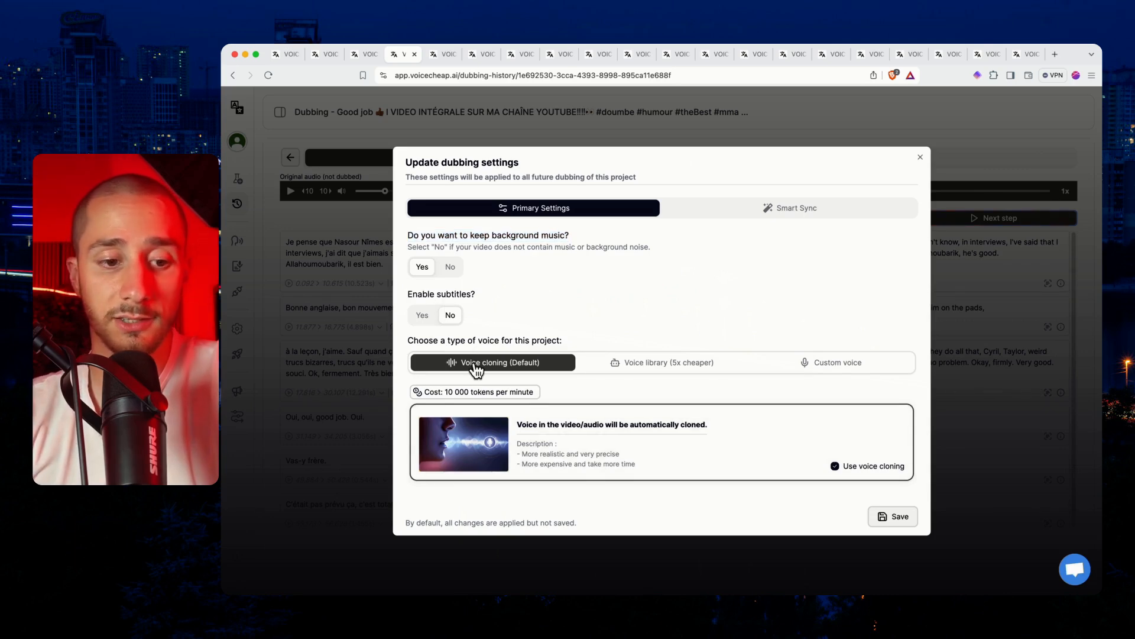
{"action": "left_click", "coordinate": [654, 362]}
{"action": "scroll", "coordinate": [678, 254], "scroll_direction": "down", "scroll_amount": 2}
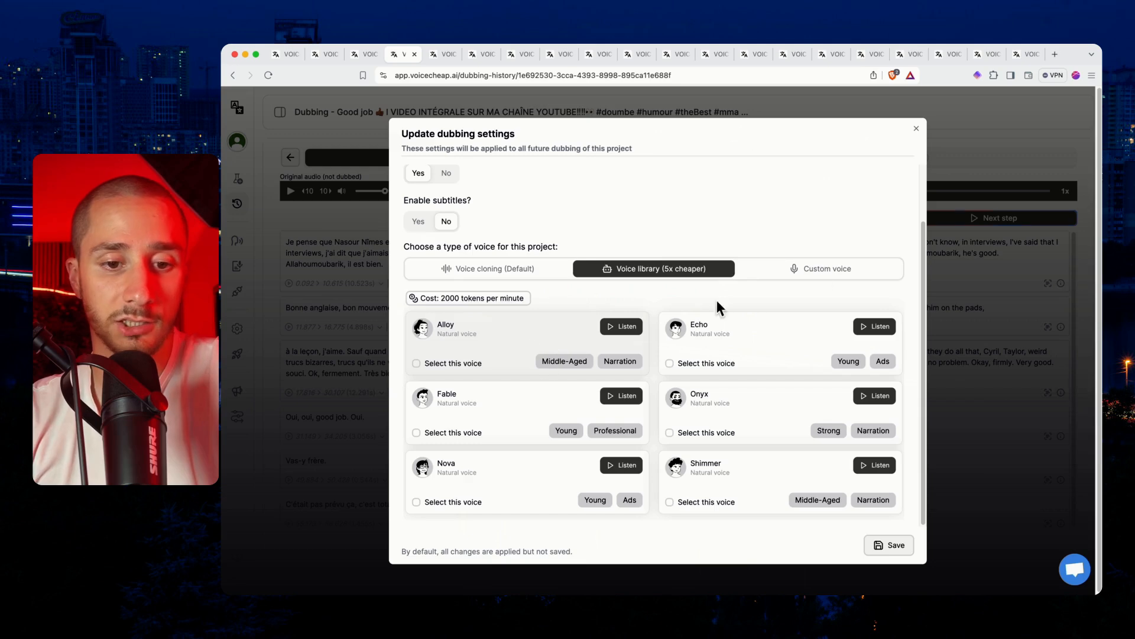
{"action": "left_click", "coordinate": [826, 275]}
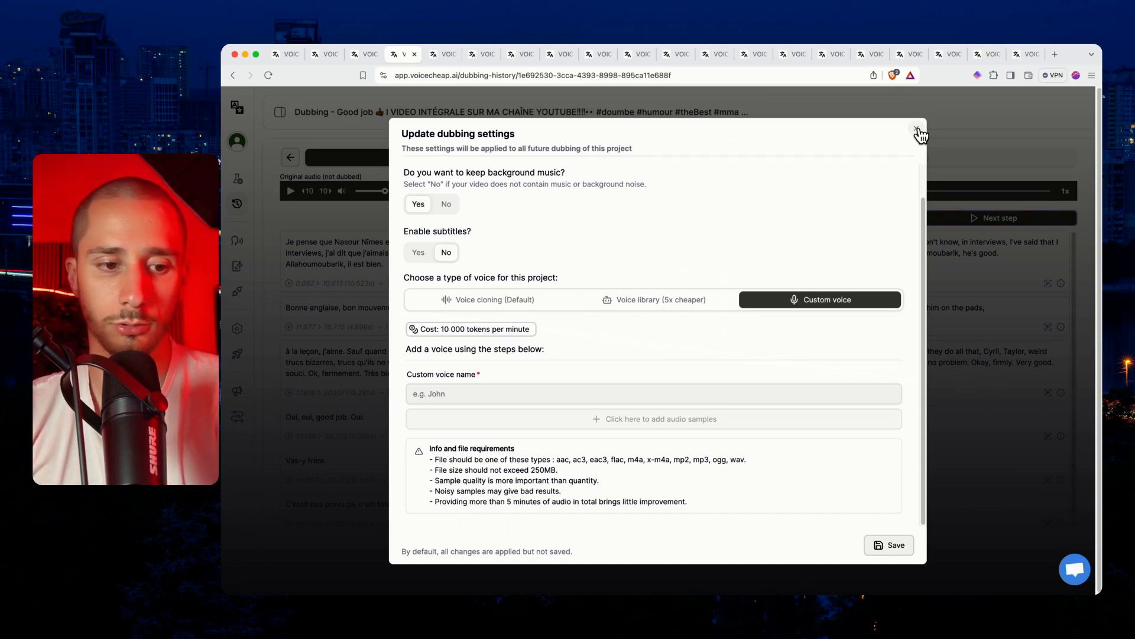
{"action": "left_click", "coordinate": [917, 130]}
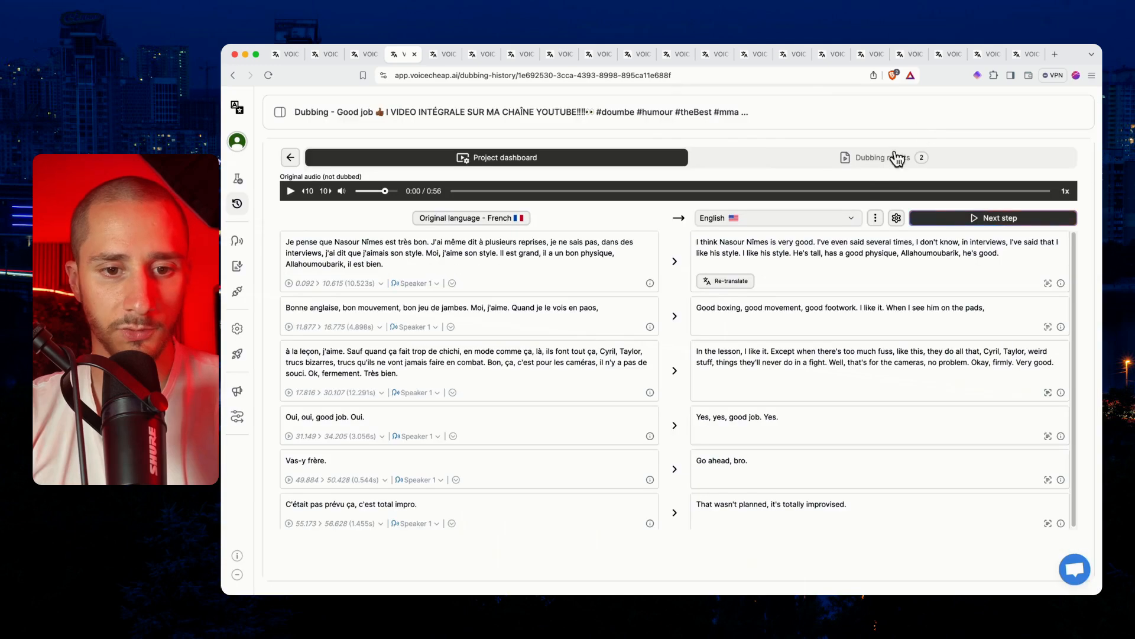
Play the French-to-Tamil dubbed video from the dubbing results and close it.
{"action": "left_click", "coordinate": [899, 160]}
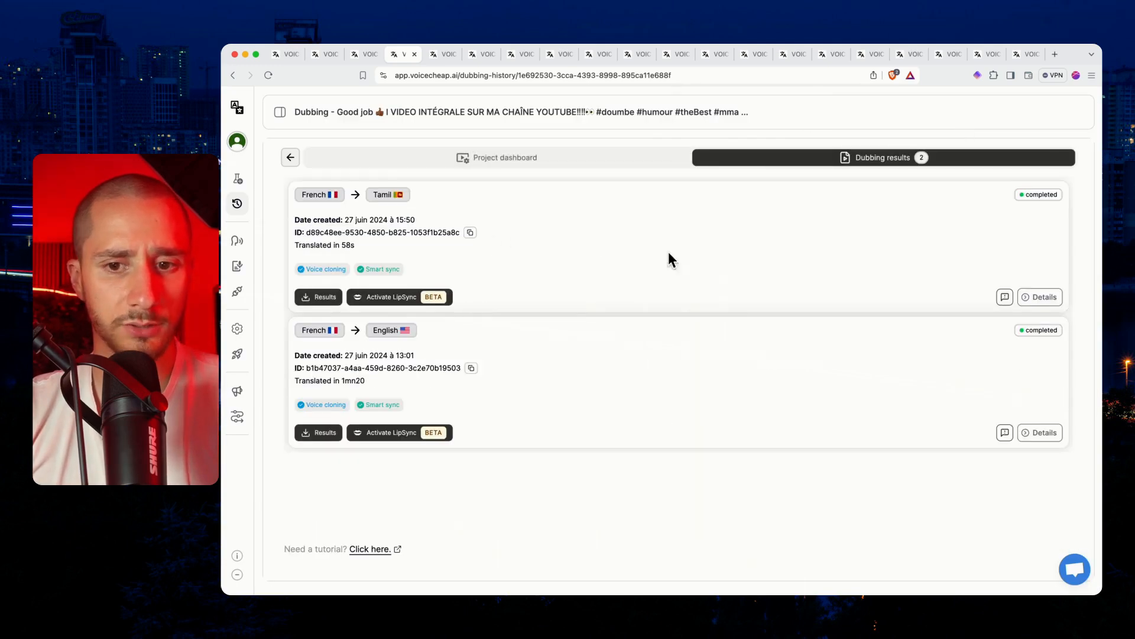
{"action": "left_click", "coordinate": [335, 296]}
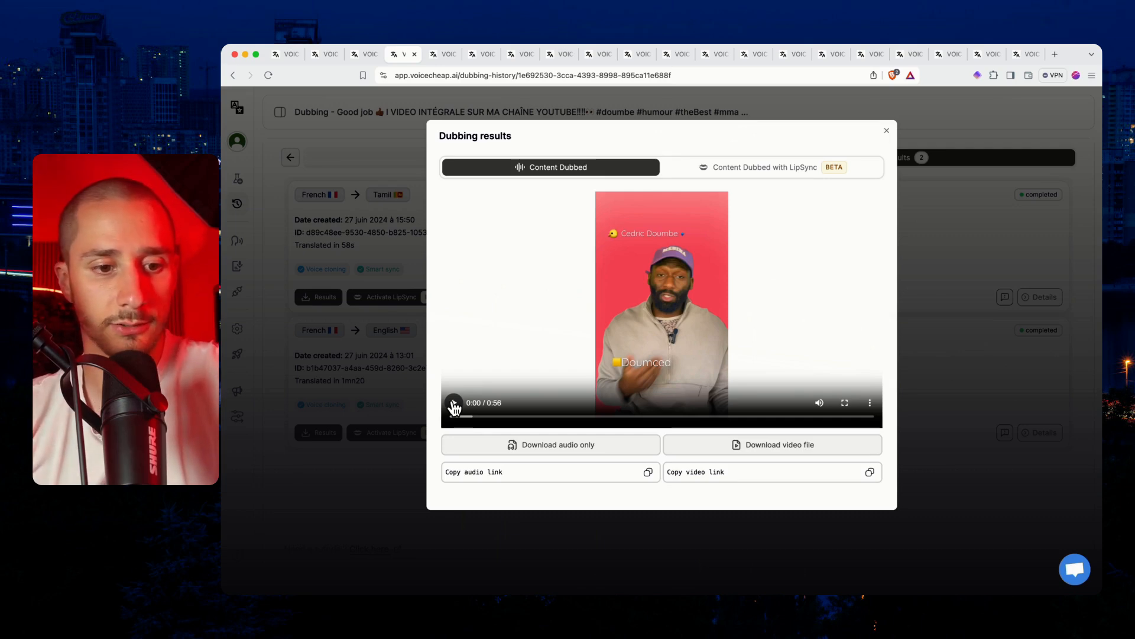
{"action": "left_click", "coordinate": [455, 405]}
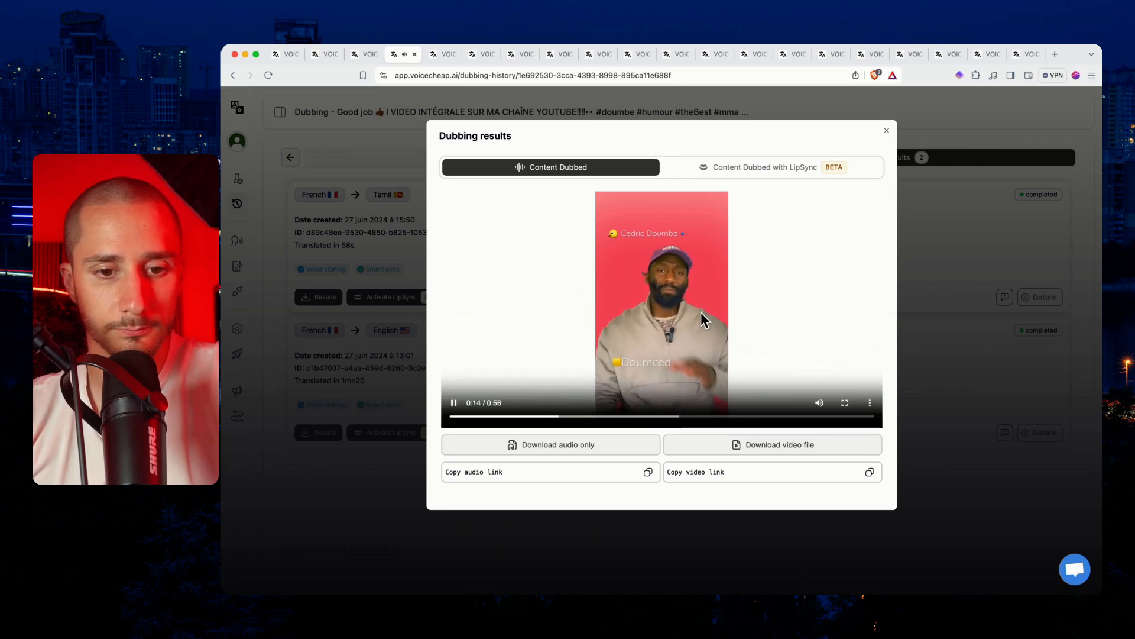
{"action": "left_click", "coordinate": [1012, 216]}
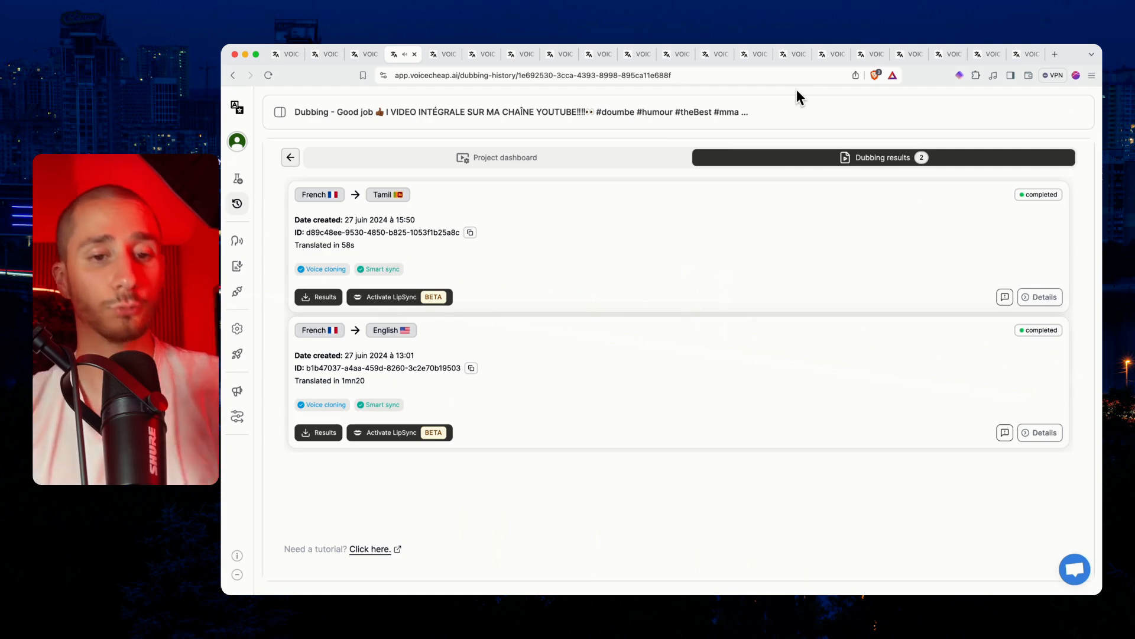
Go back to the VoiceCheap homepage, look through its feature overview and return to the beginning of the page.
{"action": "left_click", "coordinate": [372, 54]}
{"action": "left_click", "coordinate": [326, 58]}
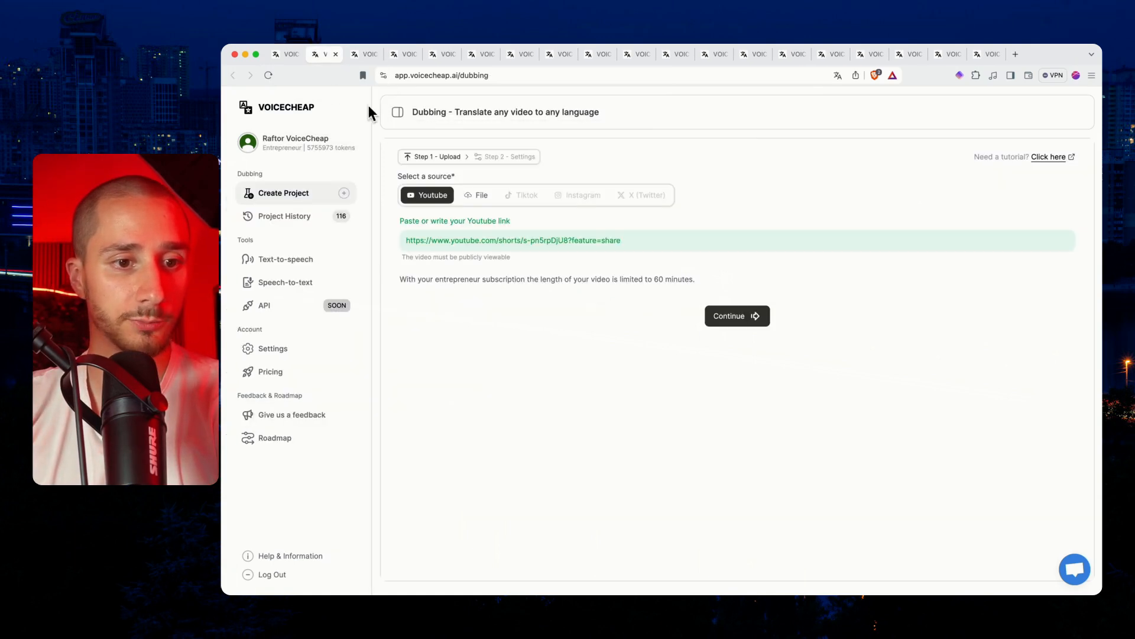
{"action": "left_click", "coordinate": [286, 58]}
{"action": "left_click", "coordinate": [523, 77]}
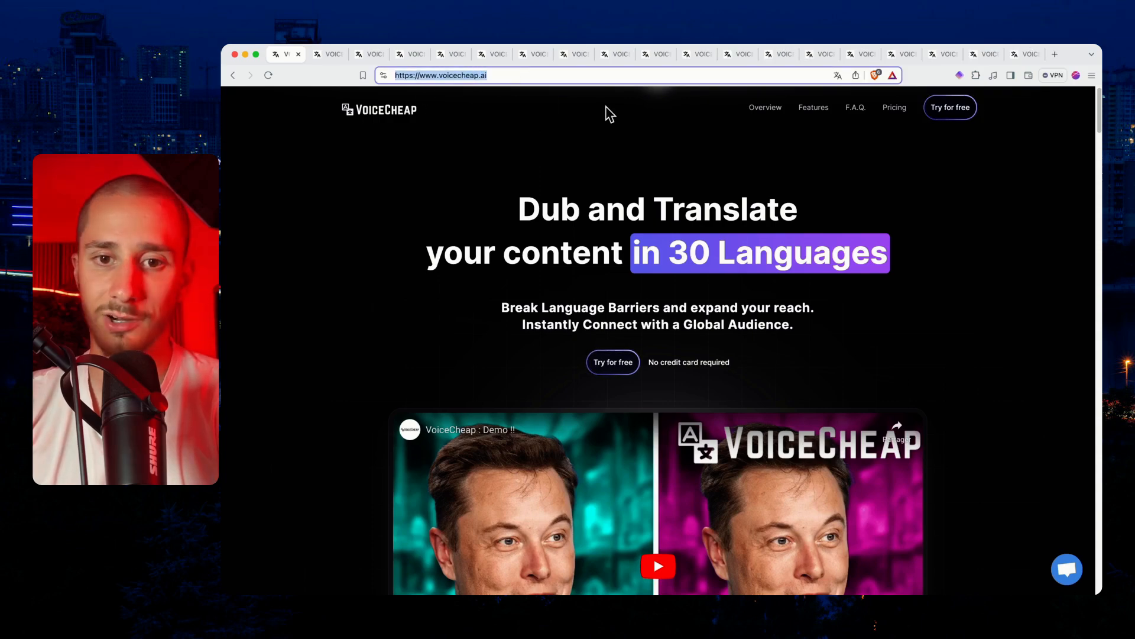
{"action": "scroll", "coordinate": [560, 233], "scroll_direction": "down", "scroll_amount": 10}
{"action": "scroll", "coordinate": [452, 274], "scroll_direction": "down", "scroll_amount": 5}
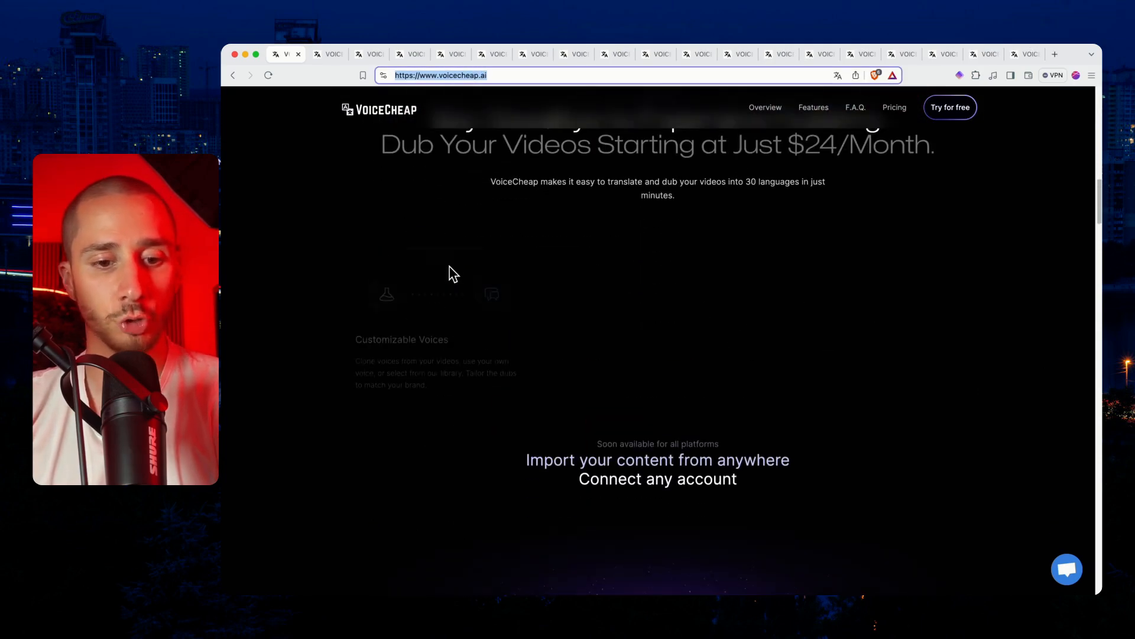
{"action": "scroll", "coordinate": [451, 273], "scroll_direction": "up", "scroll_amount": 3}
{"action": "scroll", "coordinate": [449, 272], "scroll_direction": "up", "scroll_amount": 8}
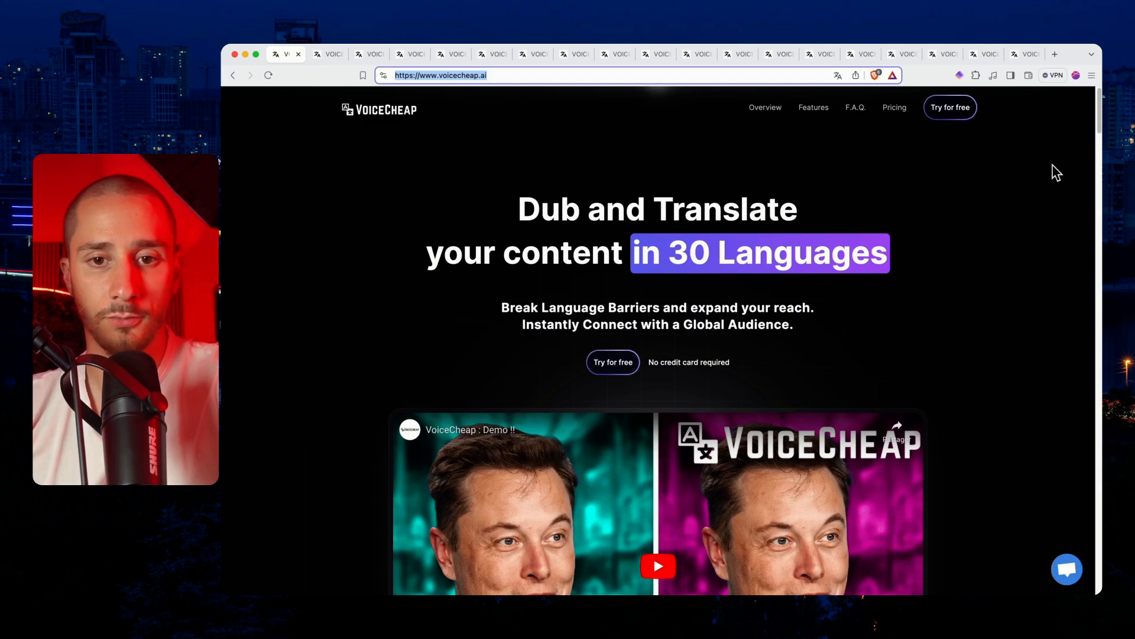